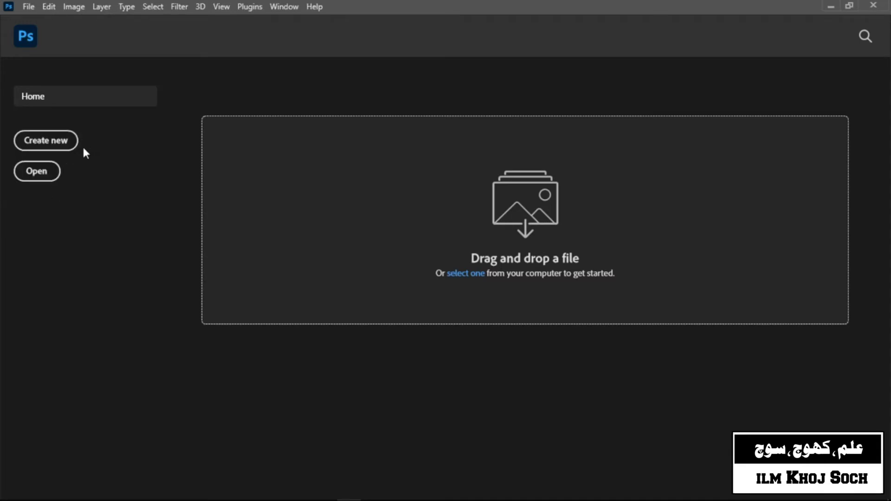
- Start a new document and look through the Saved, Photo, Print, Art & Illustration, Web and Mobile blank presets
click(51, 146)
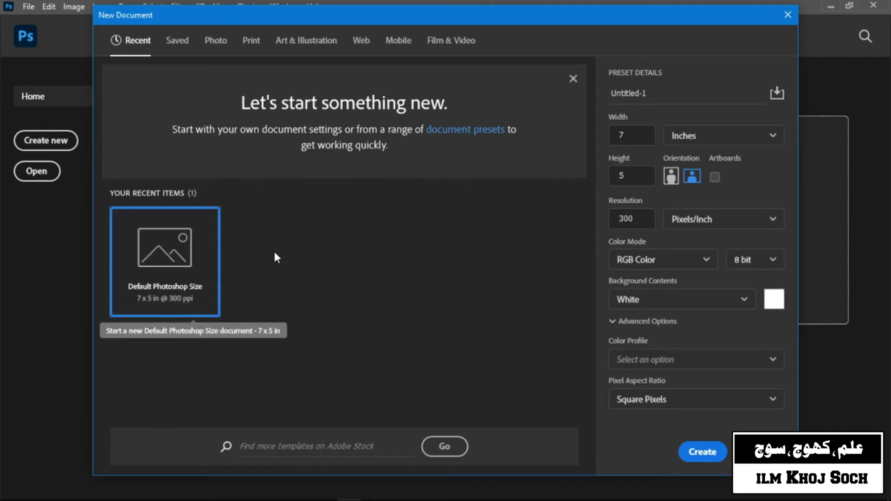
click(178, 41)
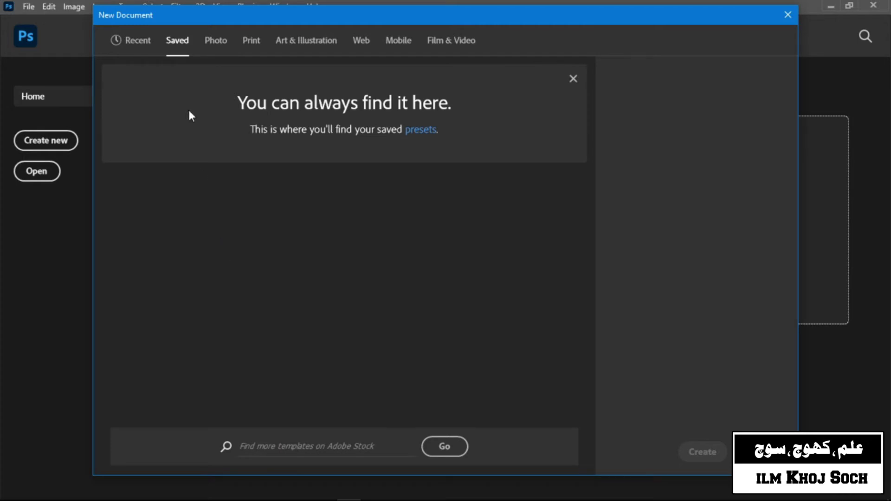
click(218, 46)
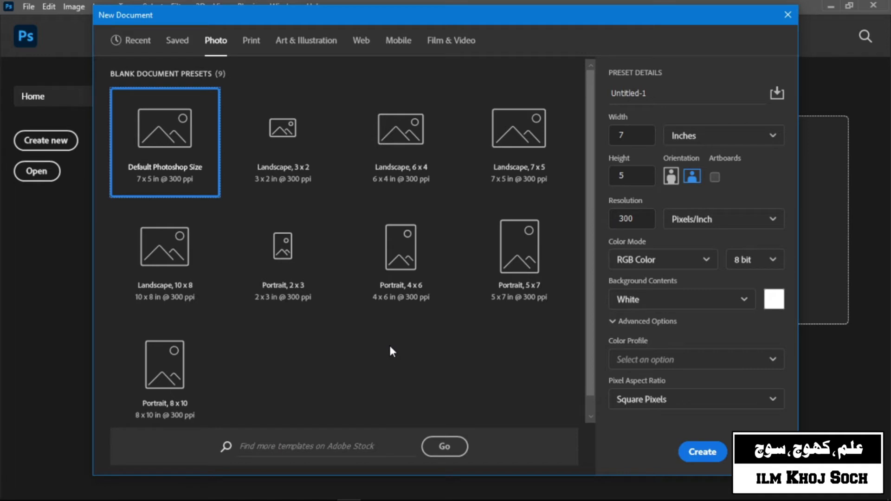
click(251, 43)
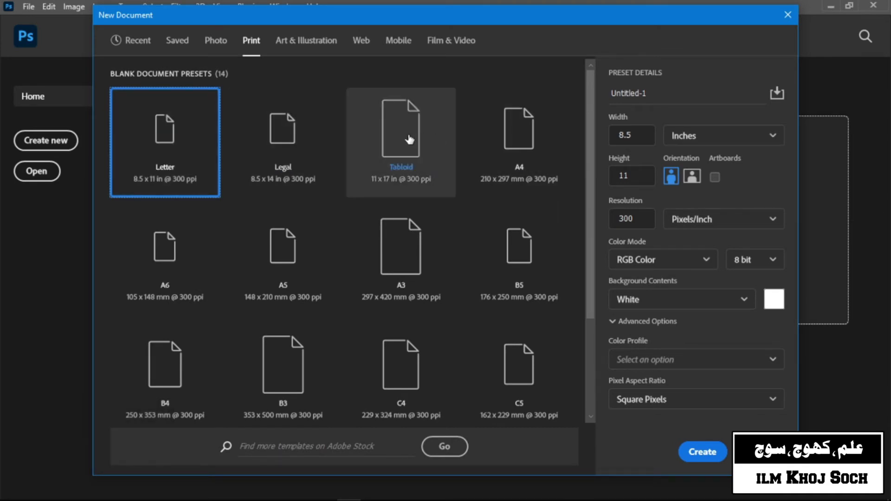
drag(592, 153, 591, 226)
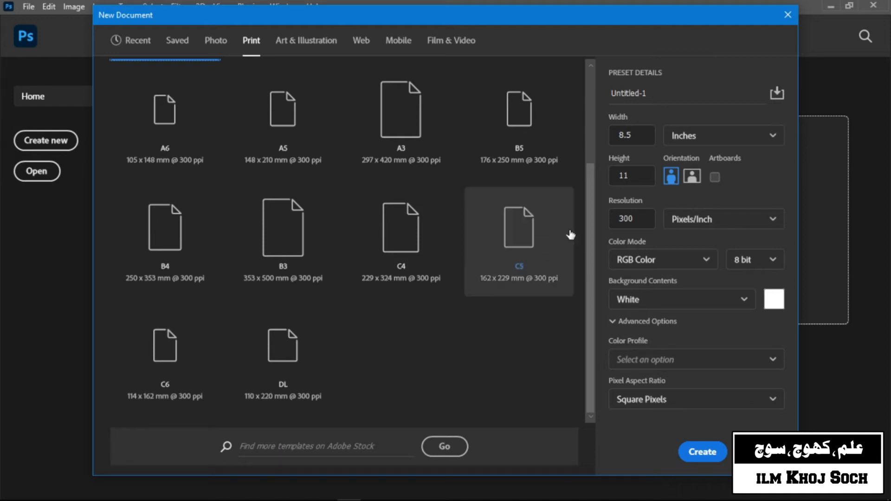
drag(592, 206, 588, 98)
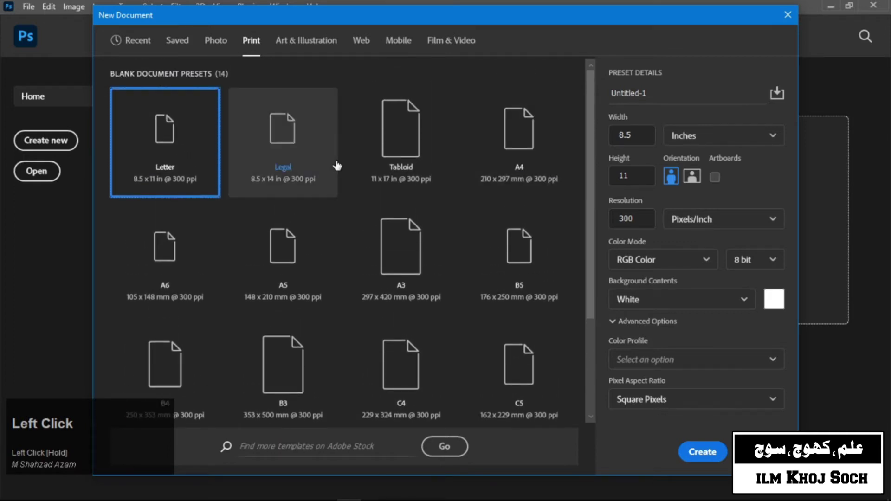
click(317, 43)
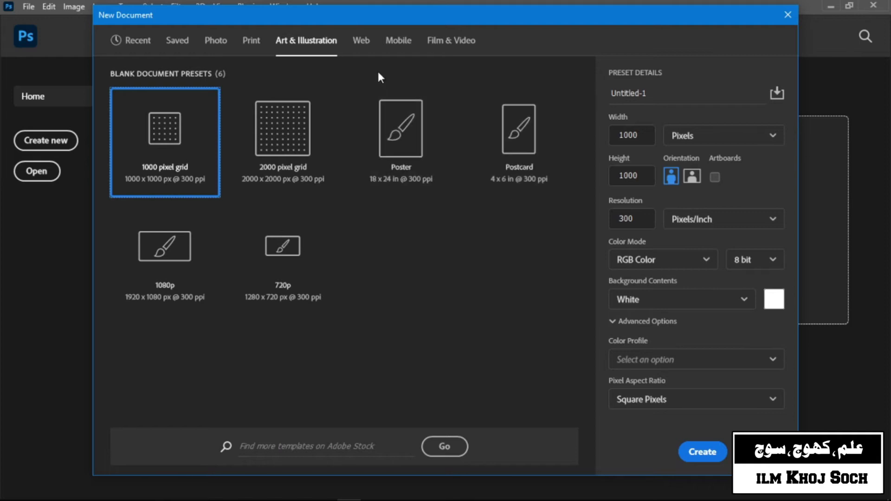
click(362, 46)
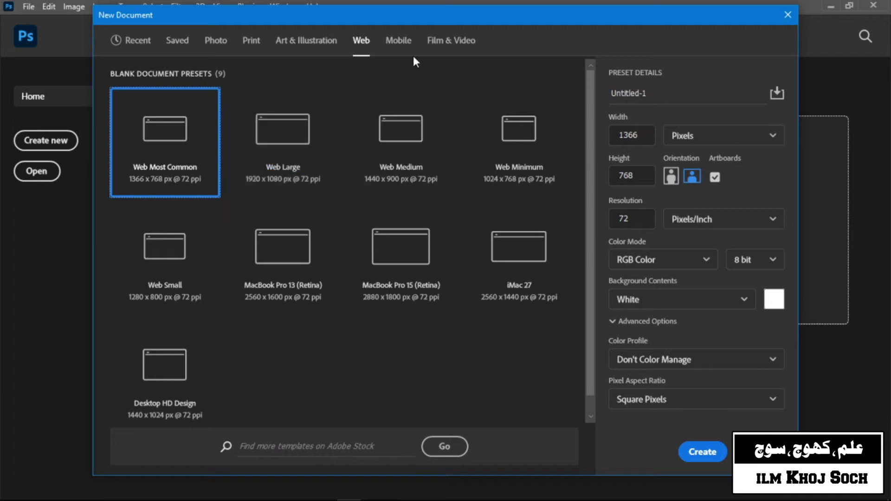
click(401, 46)
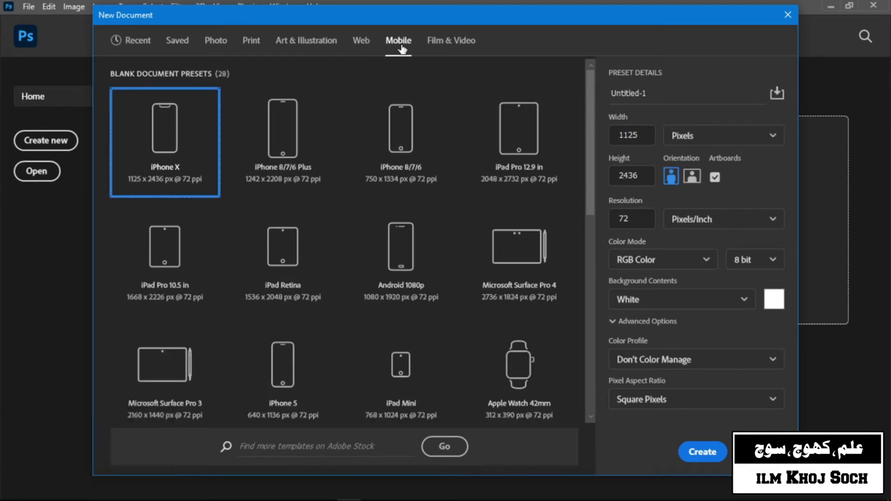
drag(587, 130, 581, 288)
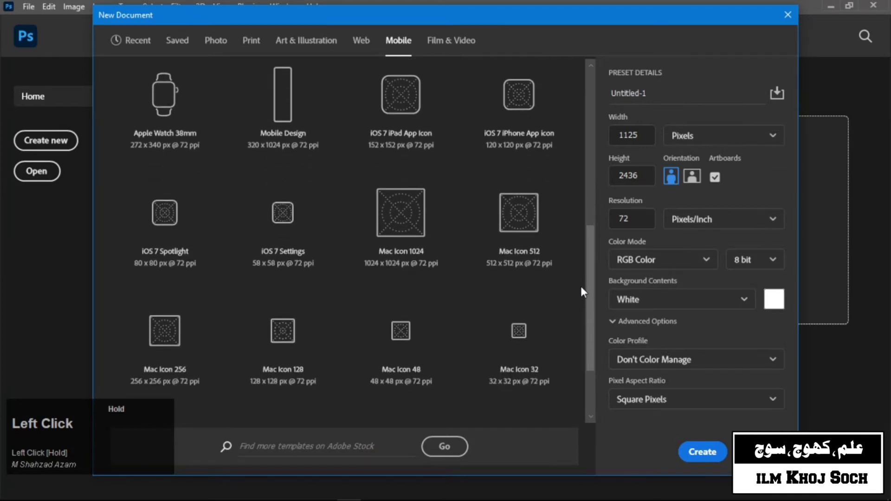
drag(581, 288, 581, 287)
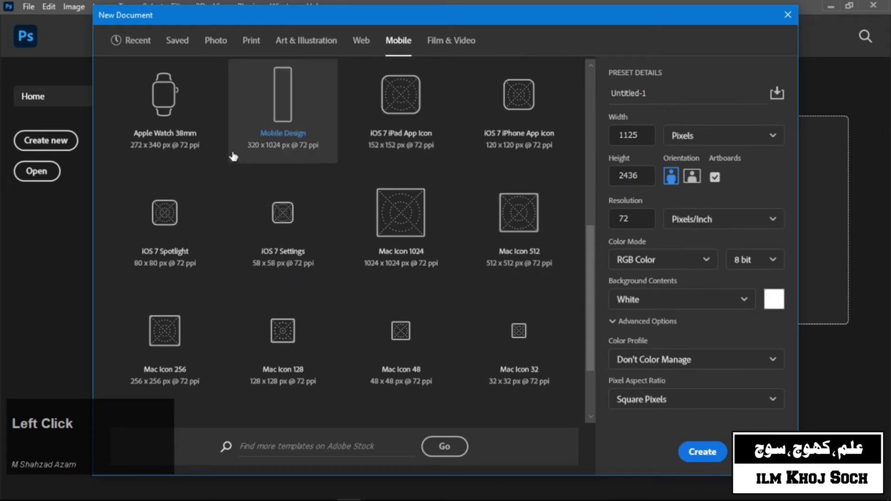
- Switch to the Film & Video presets and name the new document Essential
click(439, 41)
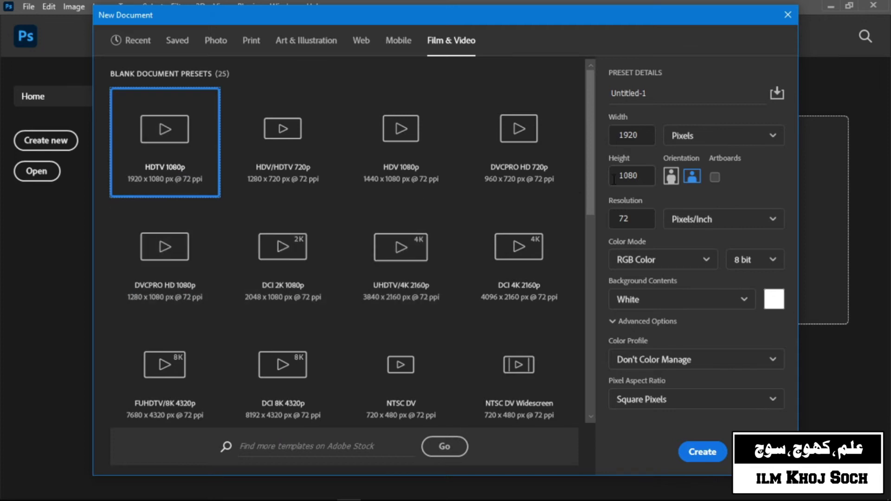
drag(586, 179, 608, 144)
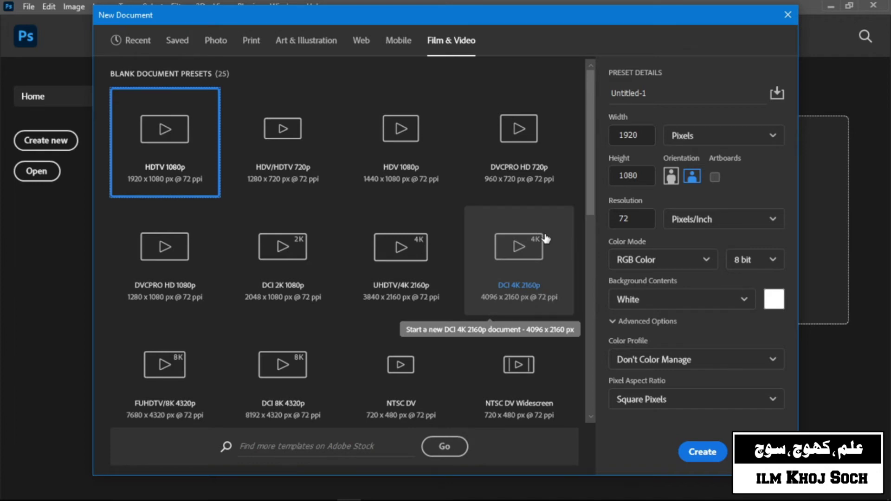
click(643, 136)
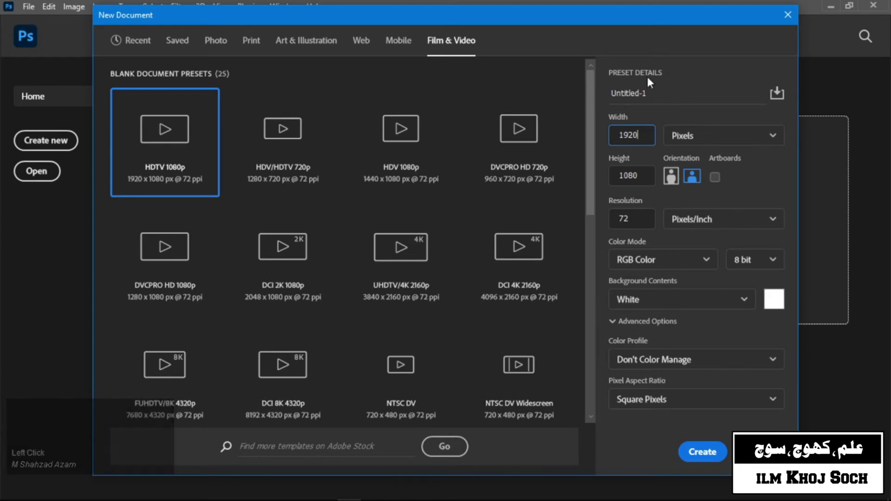
click(653, 95)
key(BackSpace)
key(BackSpace)
key(BackSpace)
key(BackSpace)
key(BackSpace)
key(BackSpace)
key(BackSpace)
key(BackSpace)
key(BackSpace)
key(BackSpace)
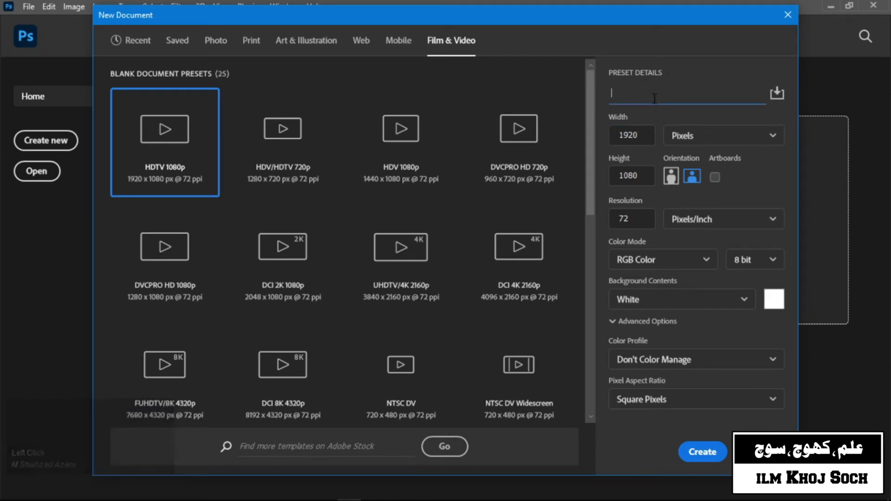
text(Esse)
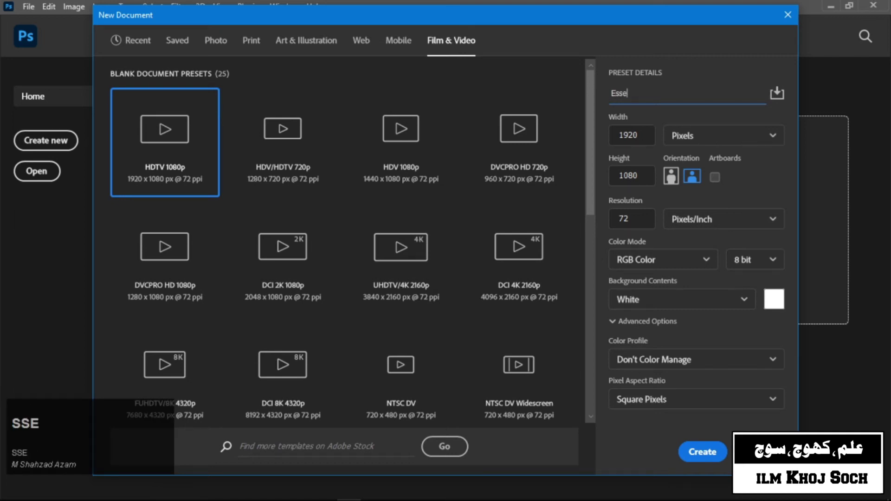
text(ntial)
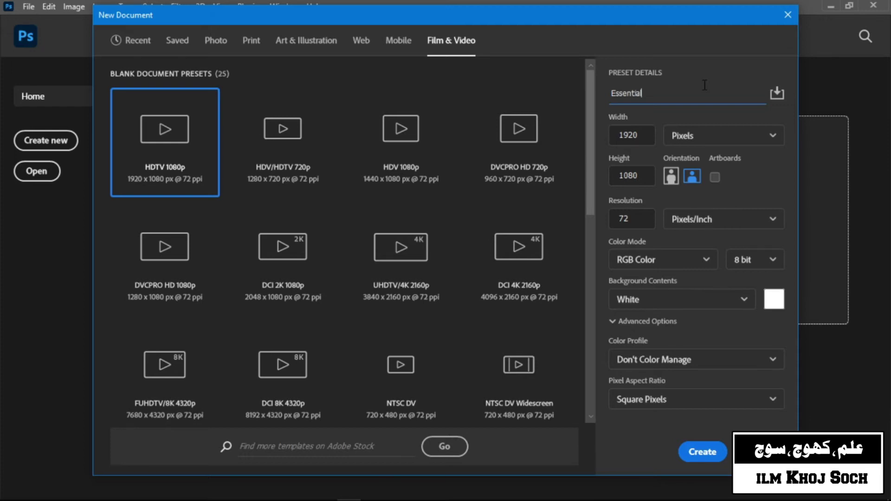
- Set the document's width to 1280 pixels and its height to 720 pixels
click(645, 139)
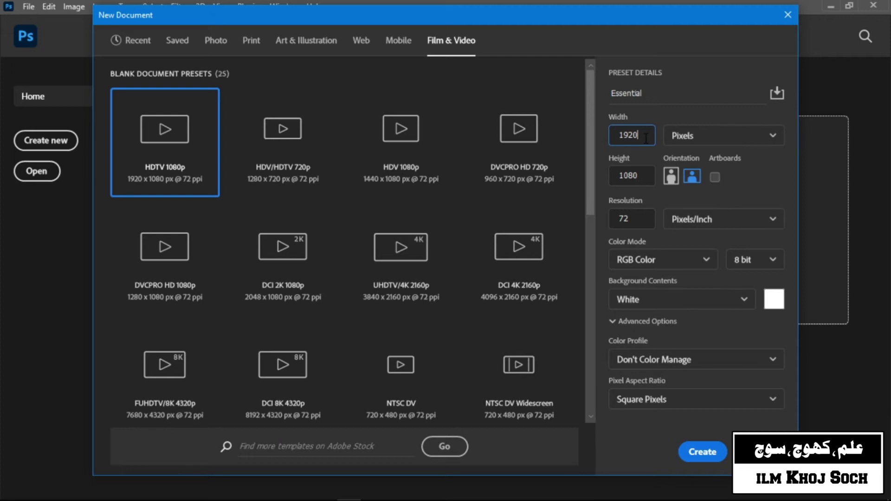
click(682, 140)
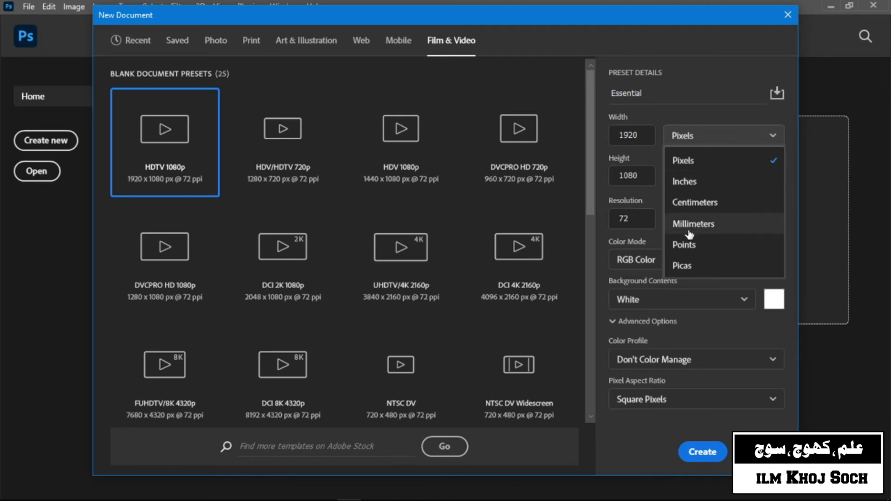
click(718, 170)
click(649, 145)
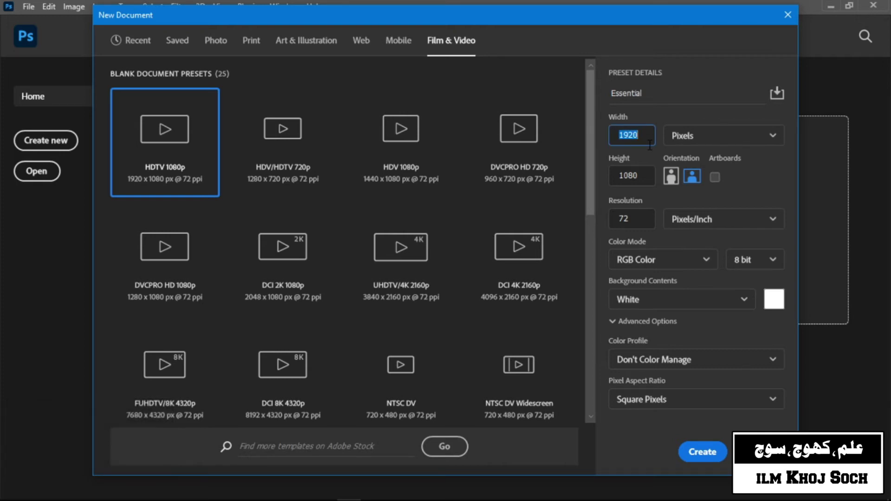
text(1280)
click(645, 176)
key(BackSpace)
key(BackSpace)
key(BackSpace)
key(BackSpace)
text(720)
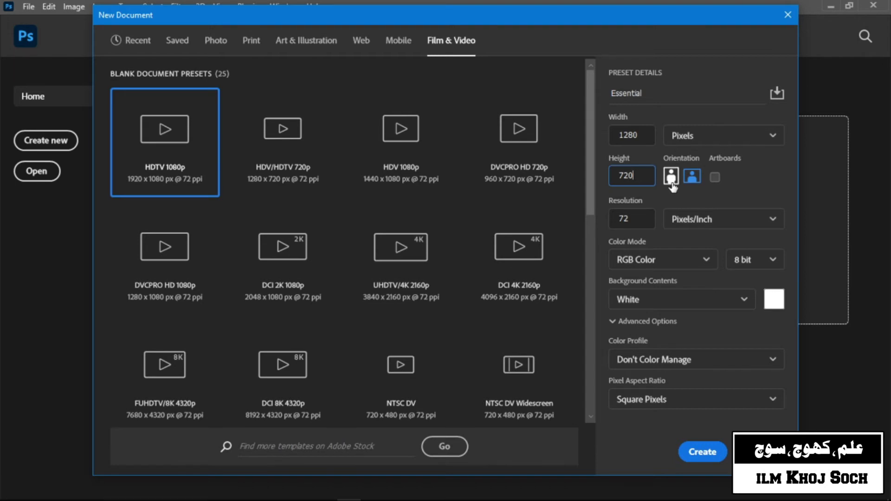
- Leave artboards off and keep the resolution at 72 with Pixels/Inch as its unit
click(714, 177)
click(713, 177)
click(639, 226)
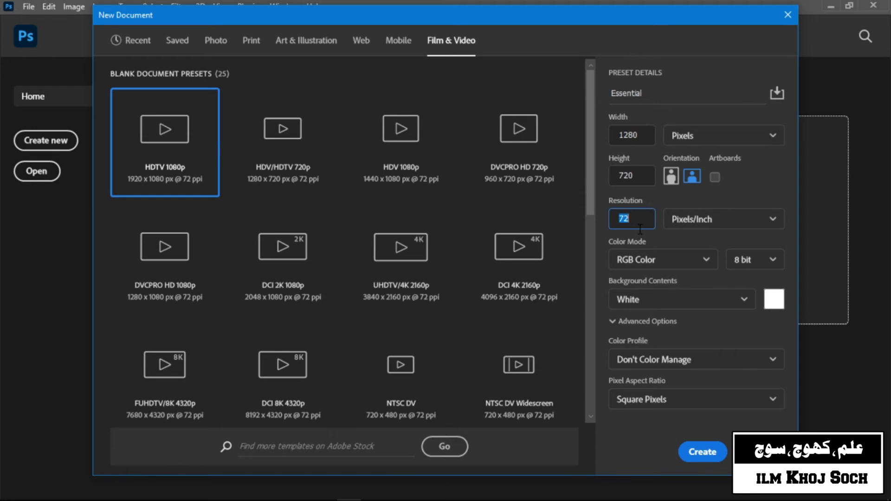
click(643, 216)
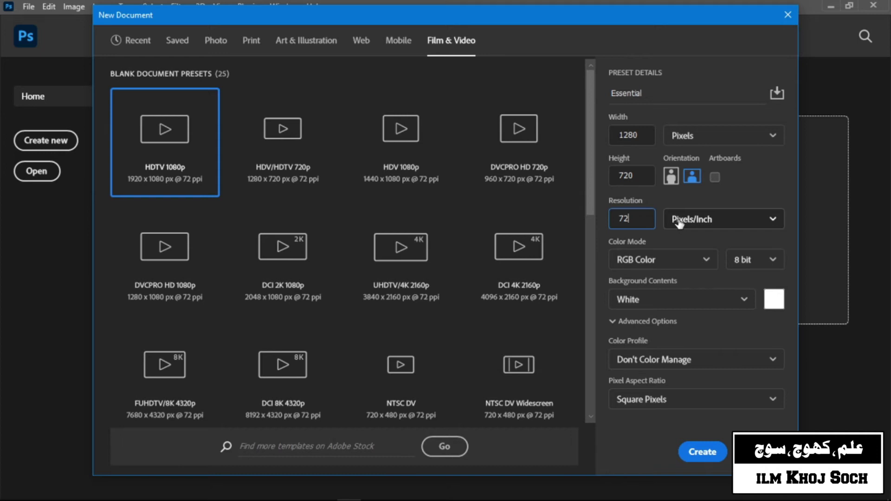
click(742, 222)
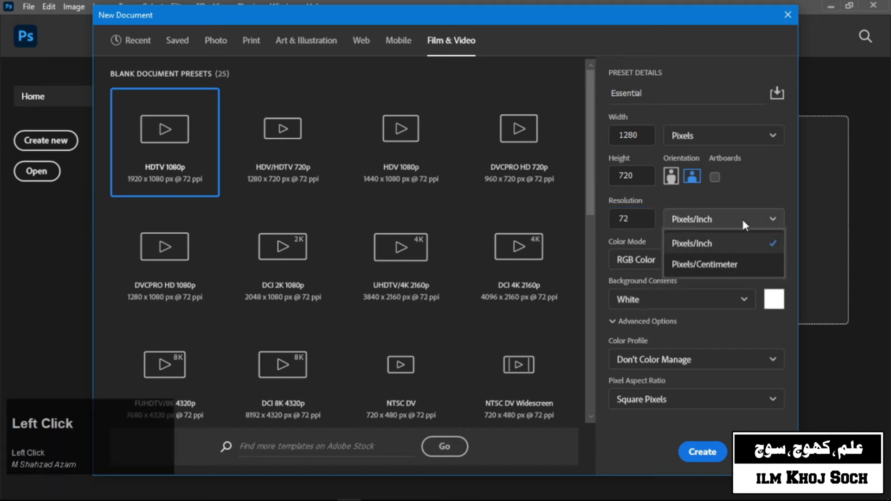
click(723, 244)
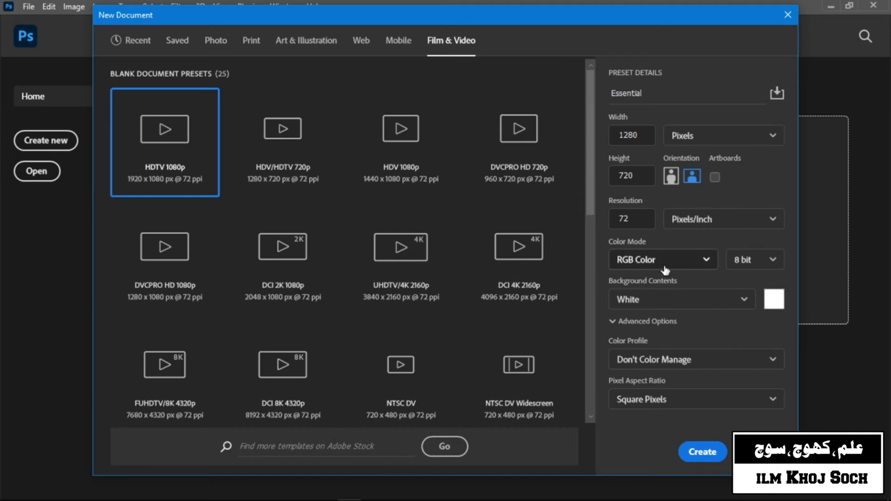
- Select RGB Color as the color mode with a bit depth of 8 bit
click(690, 270)
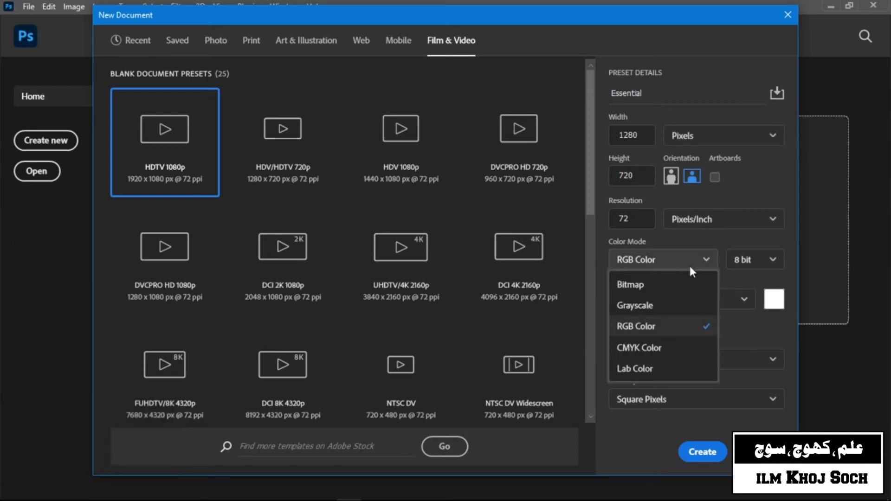
click(662, 332)
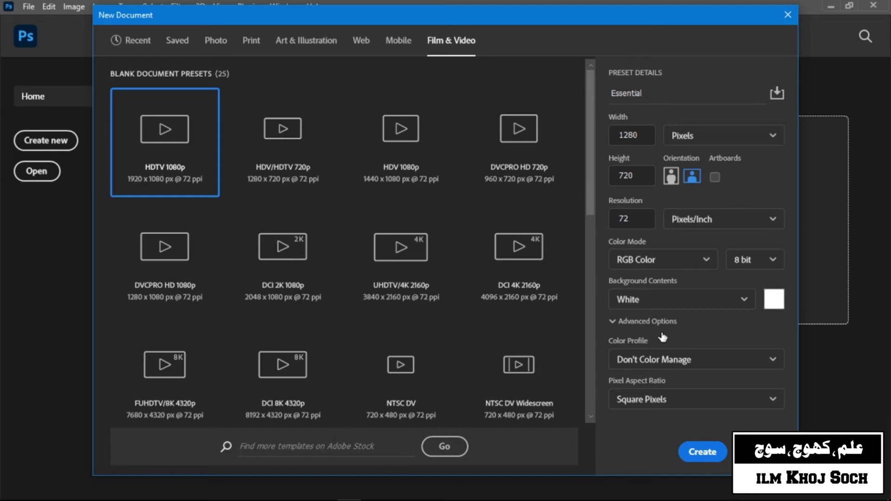
click(664, 263)
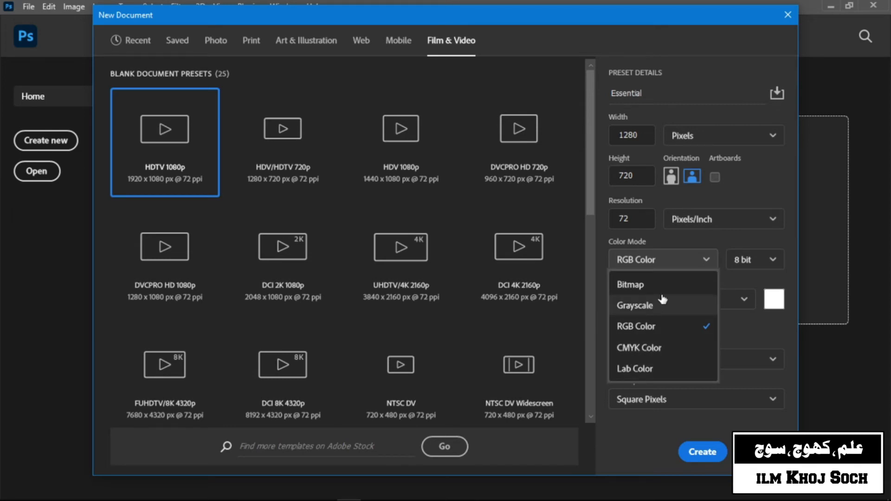
click(640, 326)
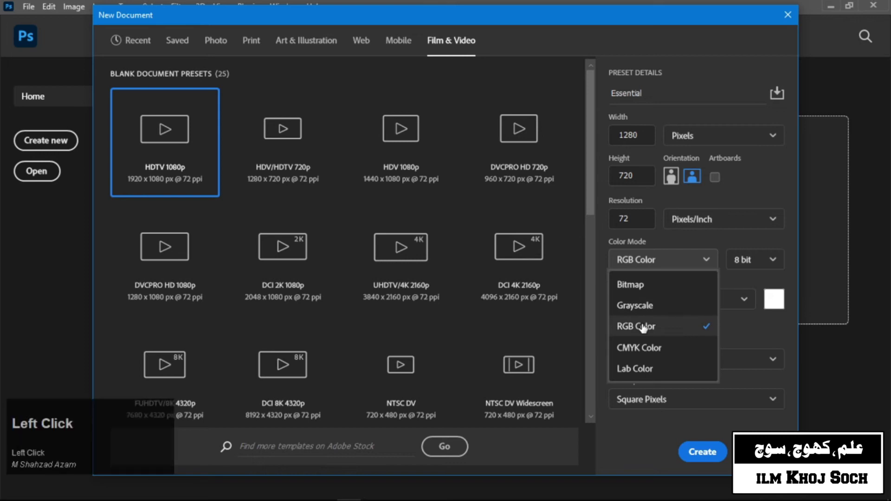
click(772, 261)
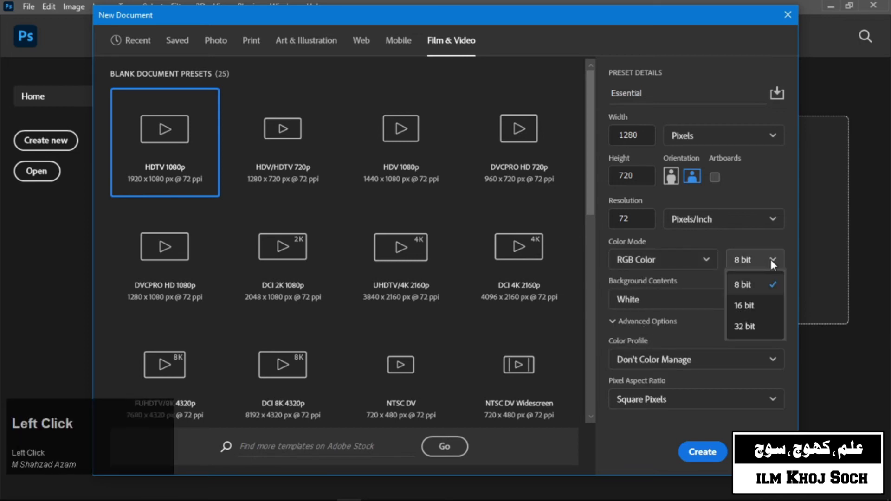
click(745, 284)
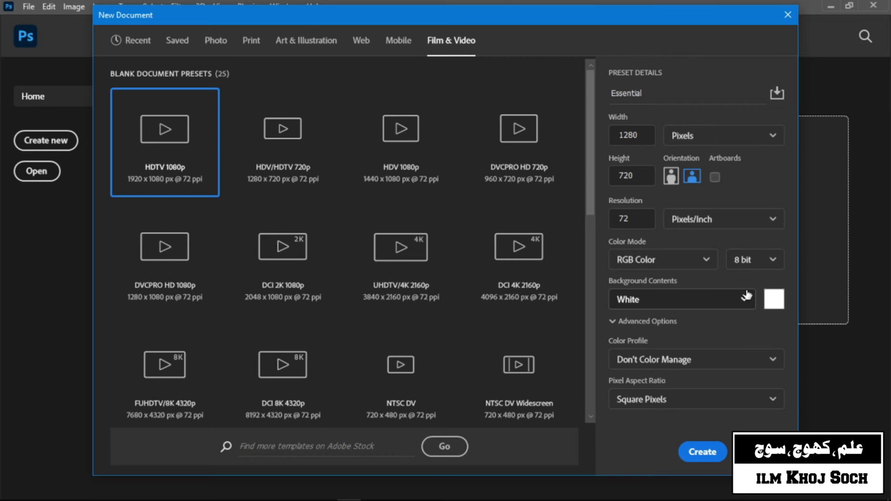
- Select White as the background contents and leave the advanced options expanded
click(668, 299)
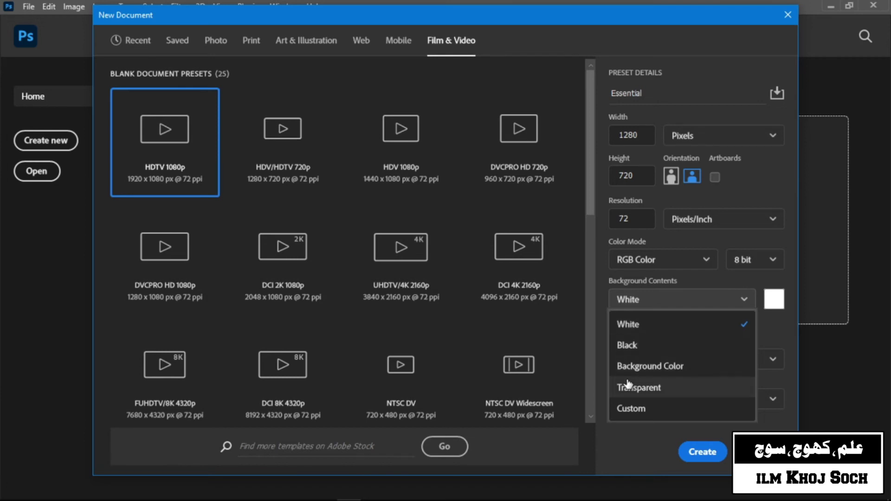
click(666, 323)
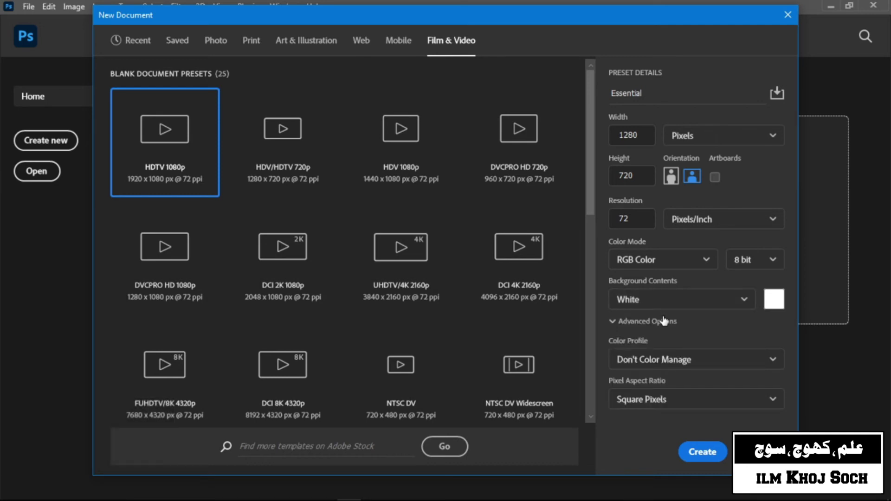
click(614, 324)
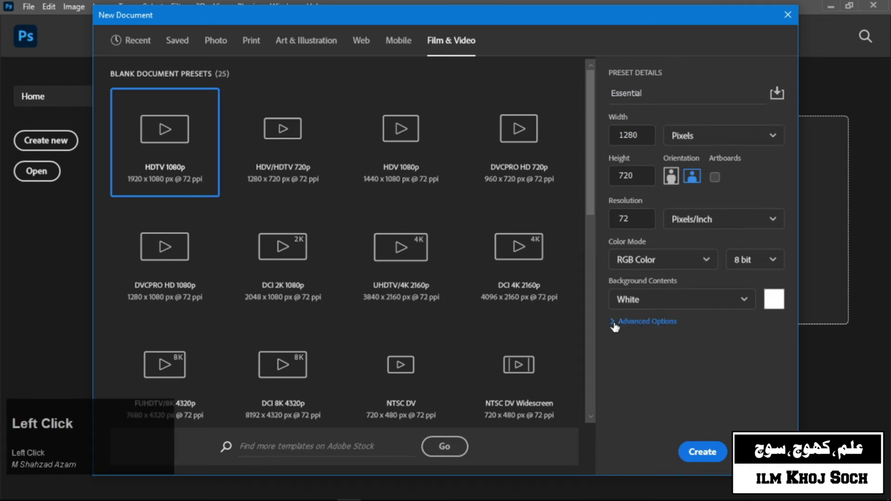
click(613, 323)
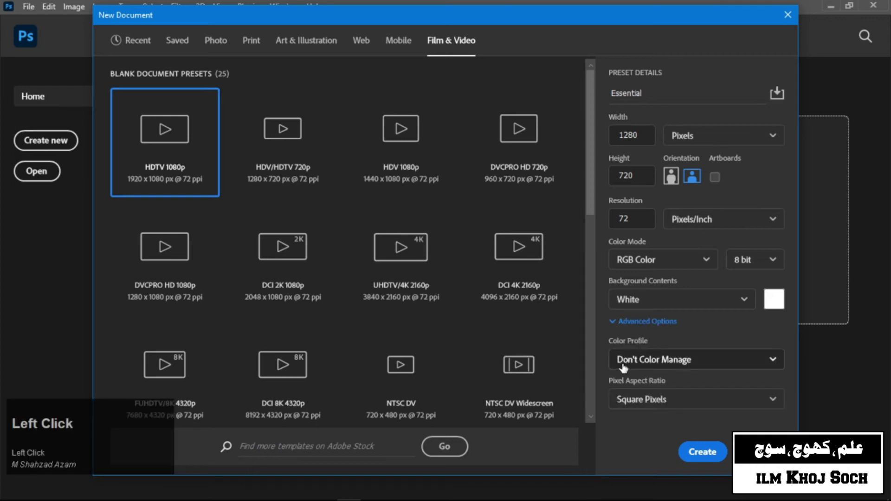
- Keep the color profile at Don't Color Manage with Square Pixels and create the document
click(709, 366)
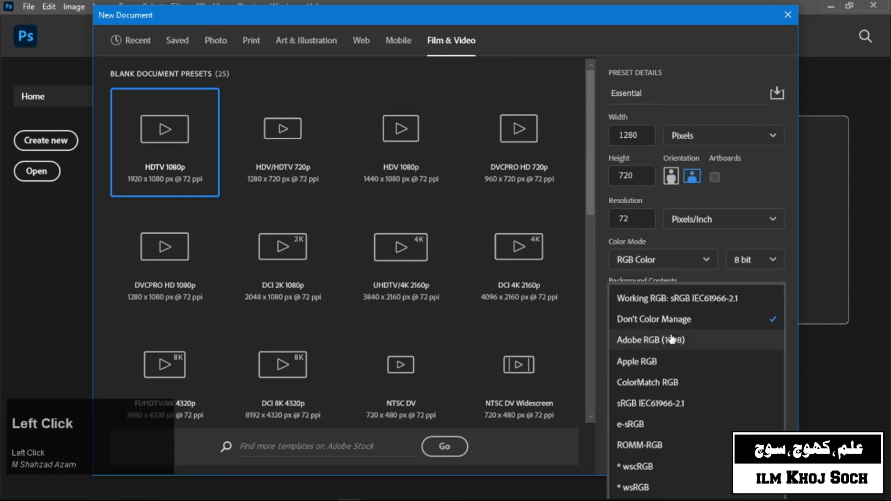
click(645, 320)
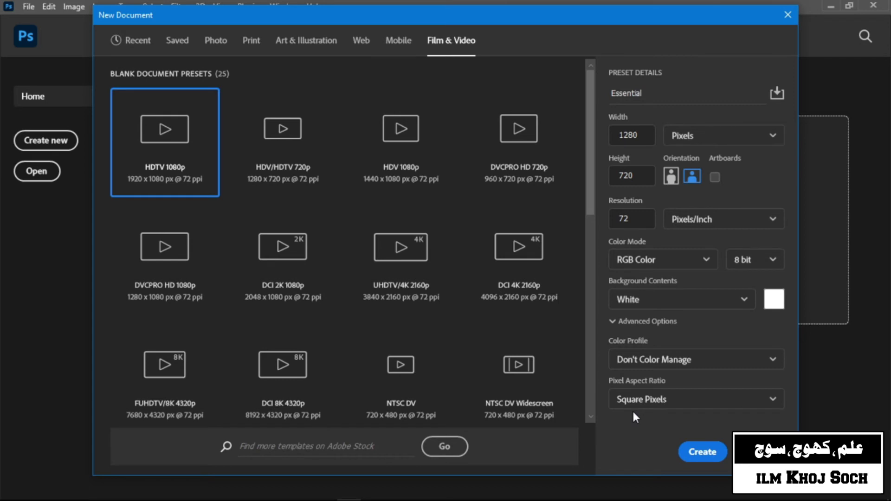
click(696, 455)
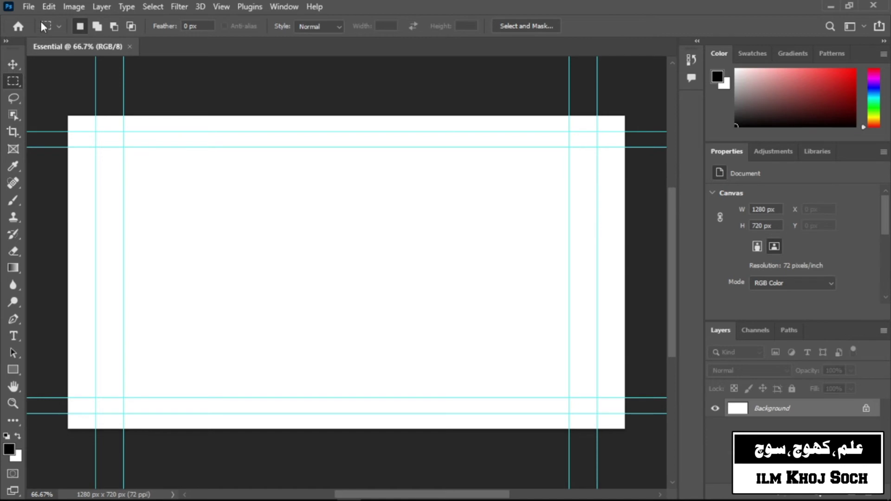
click(30, 9)
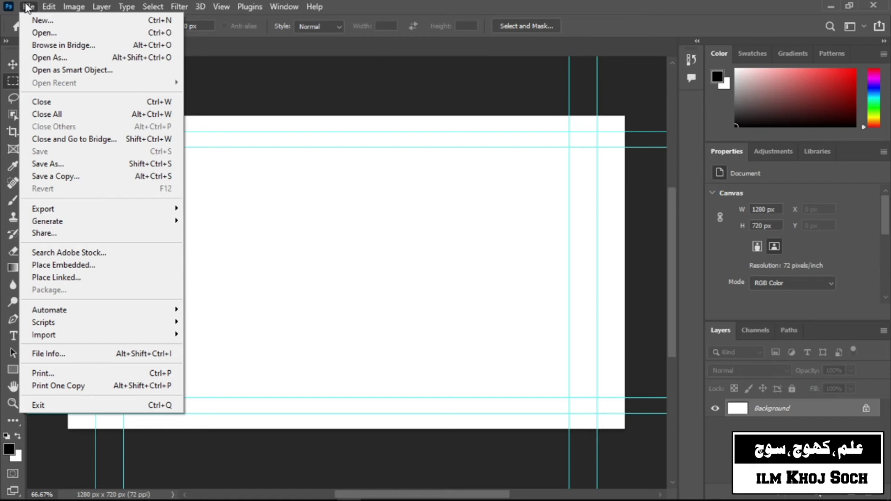
click(28, 8)
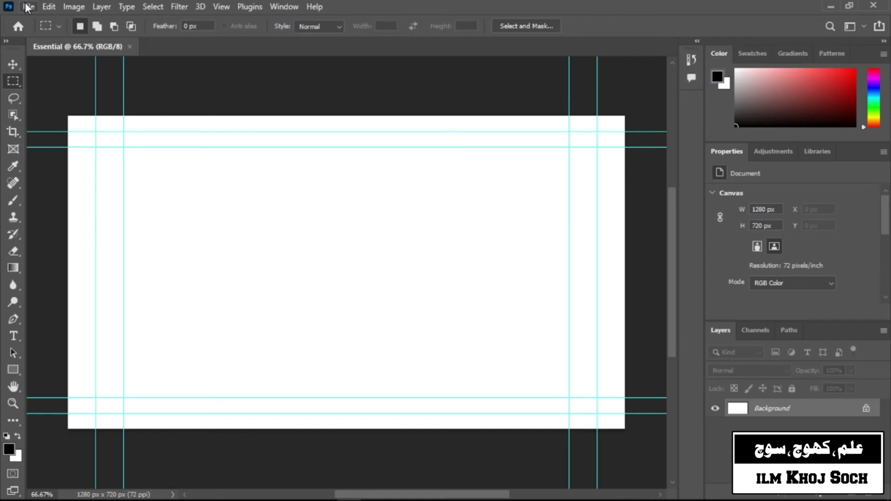
click(25, 4)
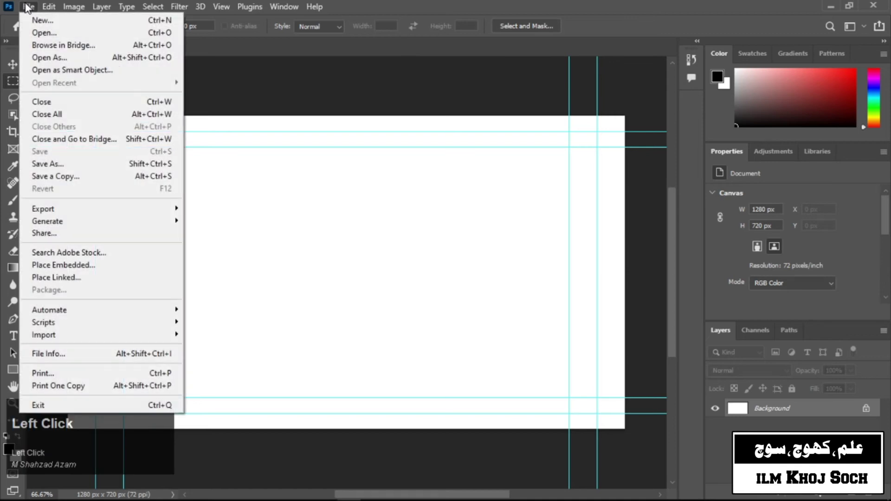
click(27, 6)
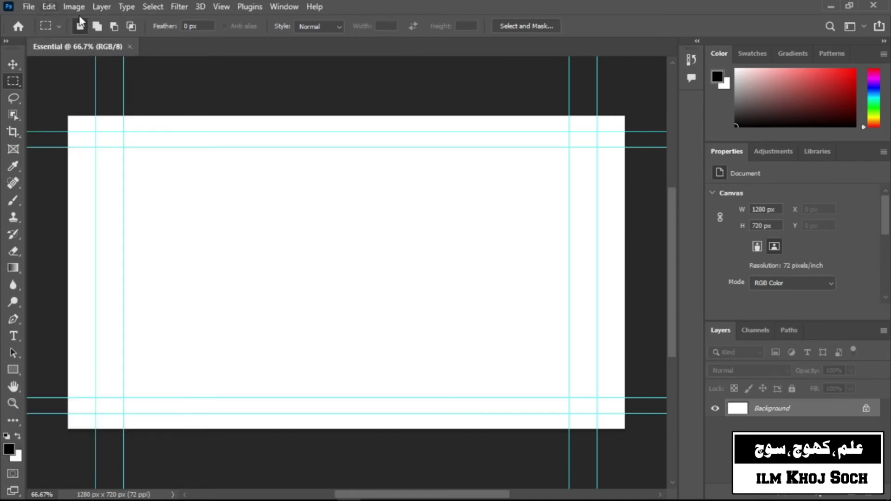
click(260, 200)
- Review the available workspaces and leave the current one selected
click(284, 6)
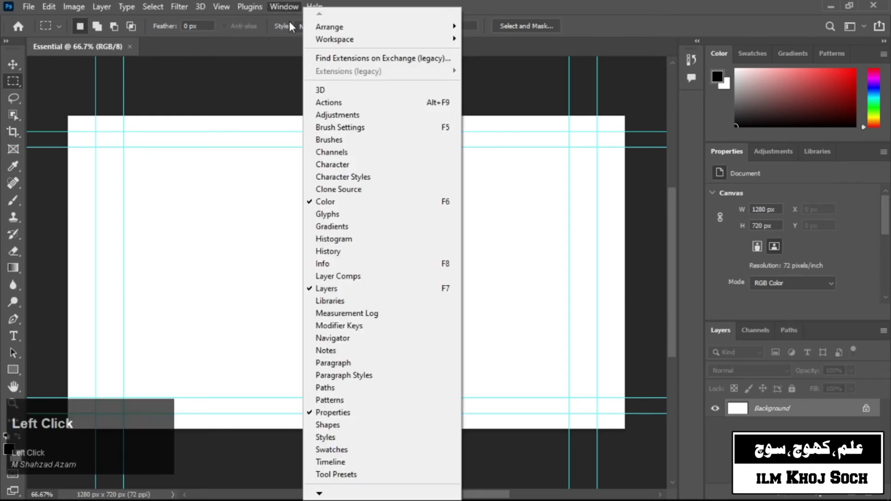
mouse_move(329, 40)
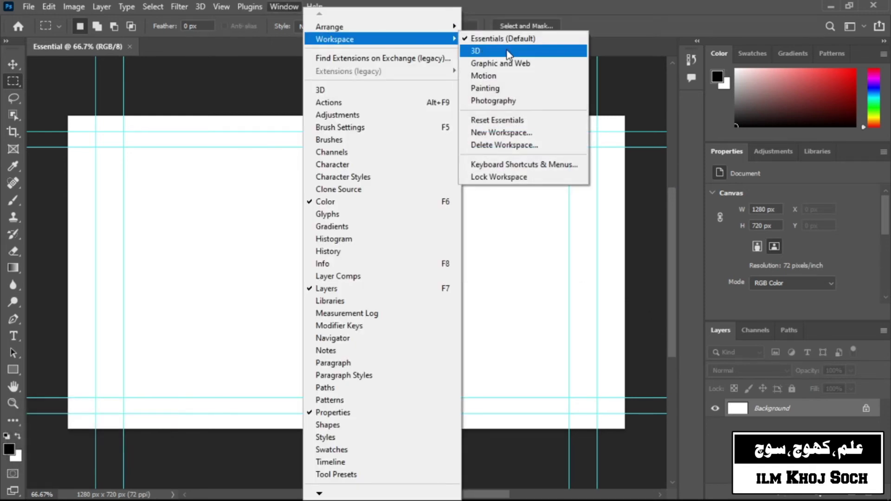
click(688, 289)
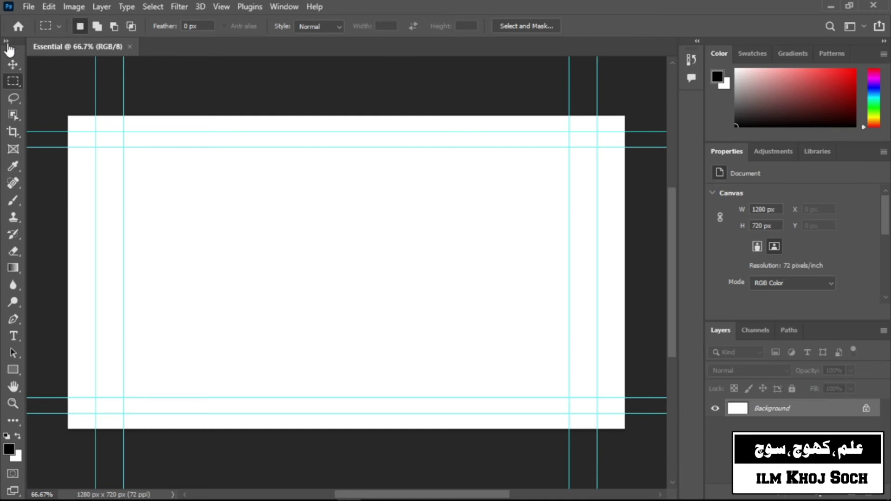
- Switch the toolbar to its two-column layout
click(7, 43)
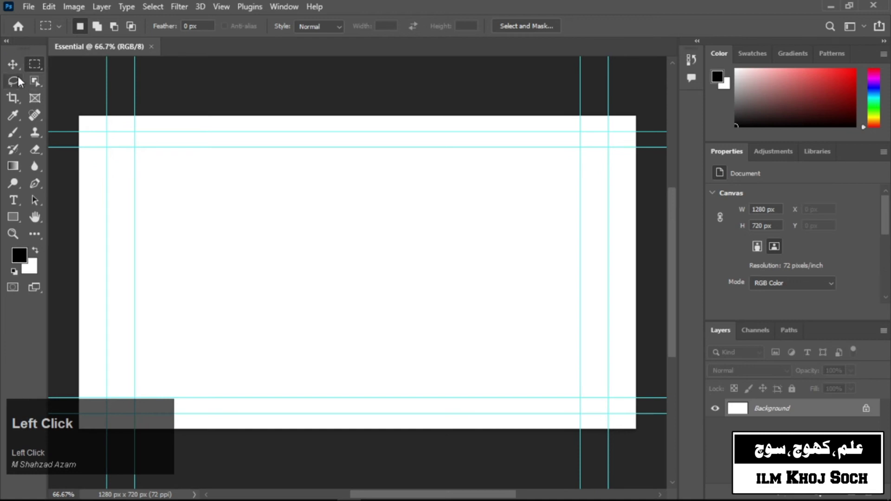
click(7, 41)
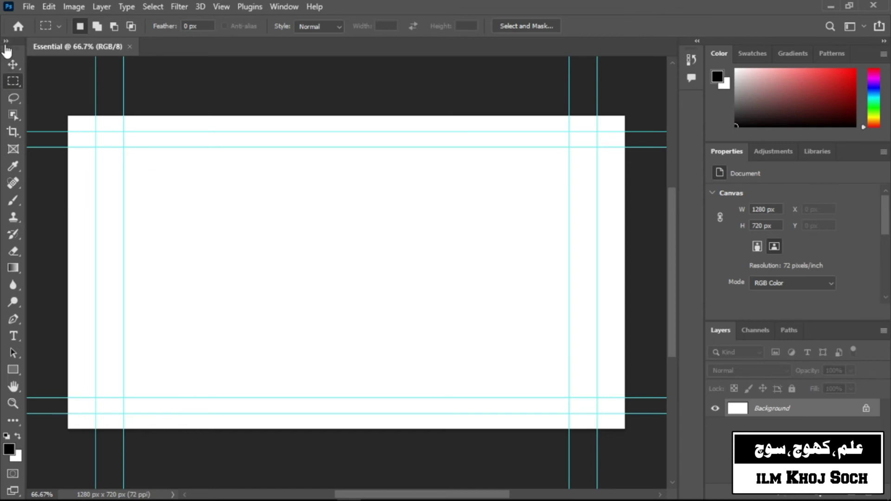
click(5, 43)
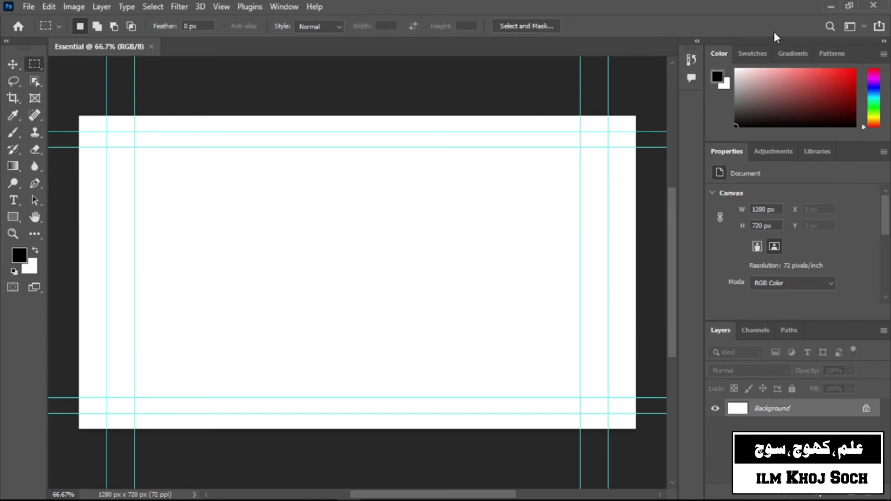
- Dismiss the Color panel's options and collapse its panel group
click(714, 125)
drag(553, 91, 572, 85)
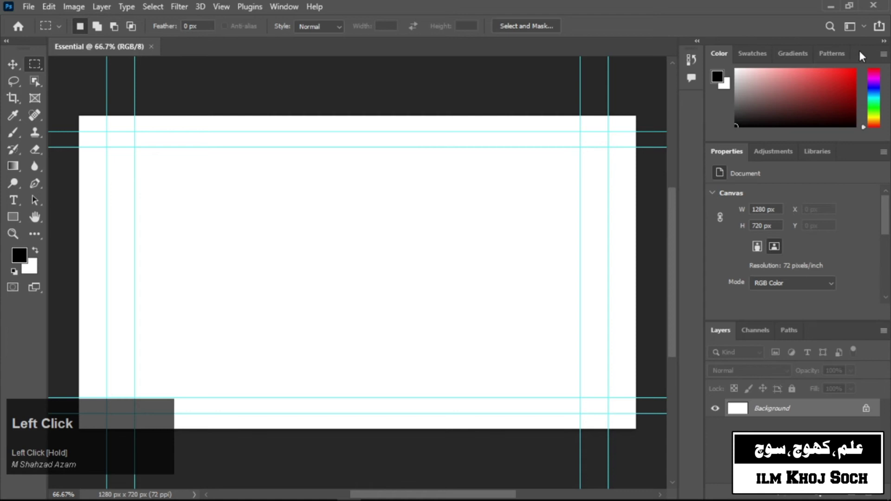
click(884, 53)
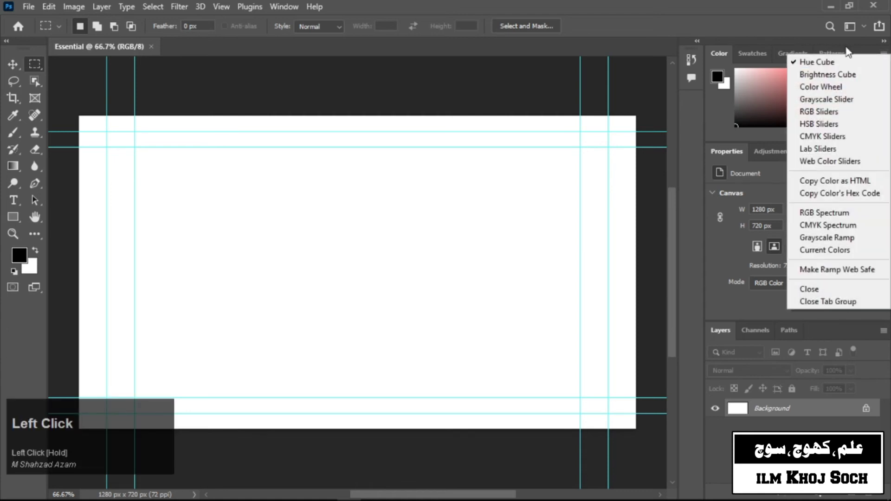
click(871, 49)
double_click(871, 48)
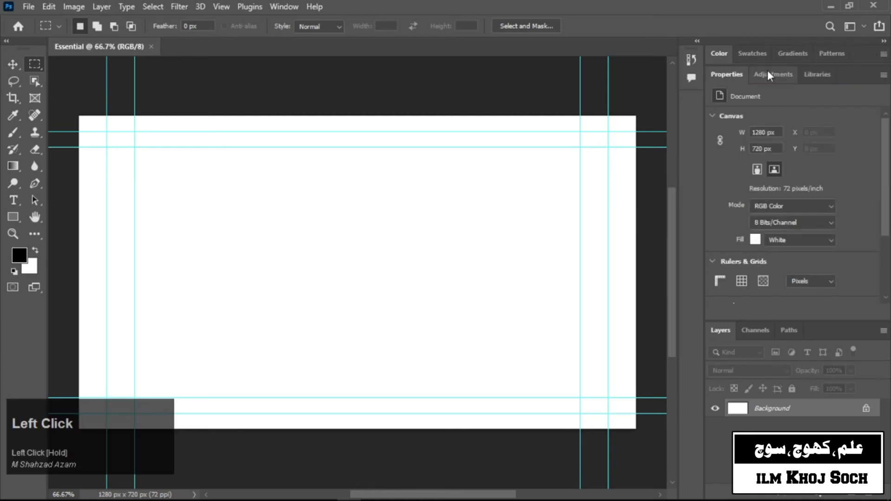
- Undock the collapsed History and Comments group and the Color, Swatches and Gradients panels so they float over the document
drag(694, 52, 505, 60)
drag(716, 54, 393, 194)
drag(716, 62, 533, 117)
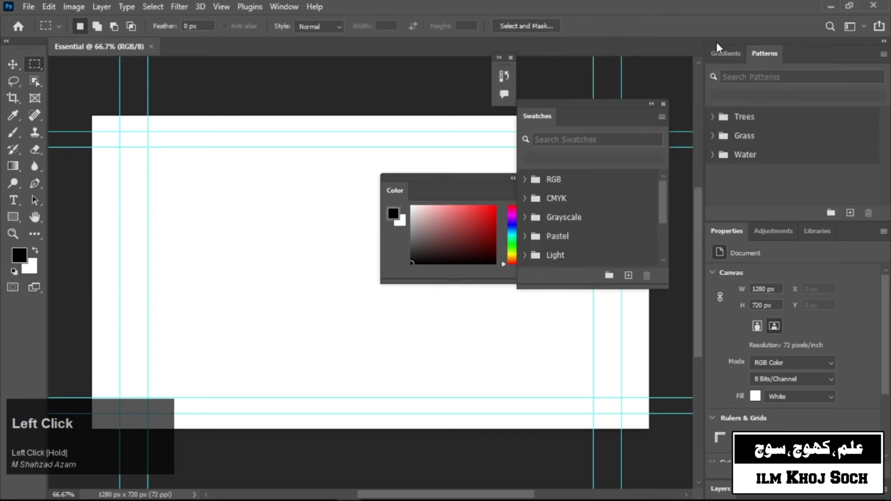
drag(714, 51, 268, 109)
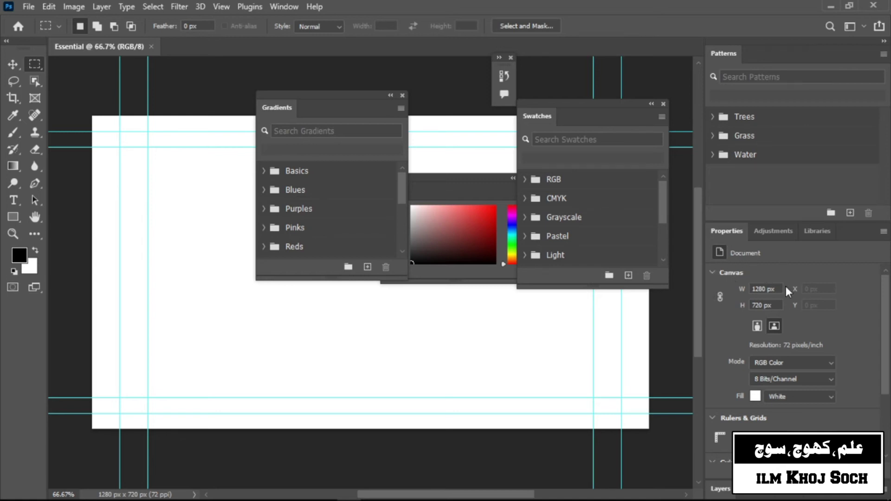
- Try portrait orientation for the canvas, cancel the change, and float the Properties panel over the document
click(759, 327)
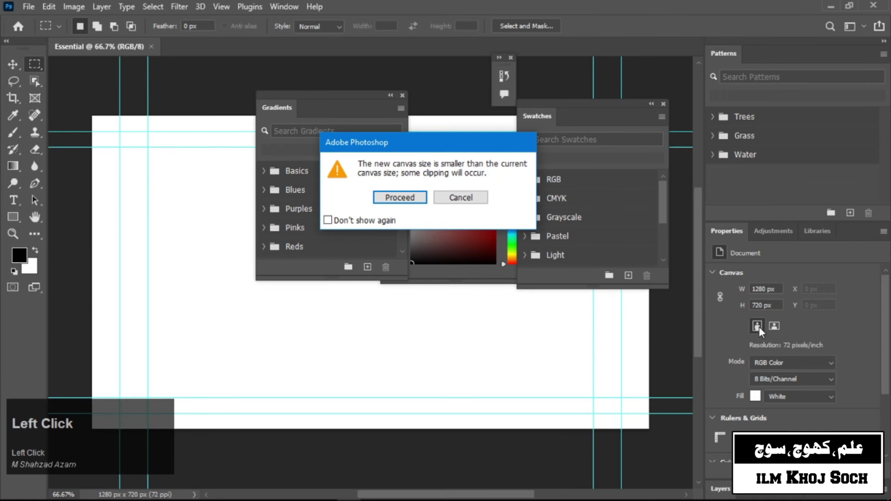
click(454, 198)
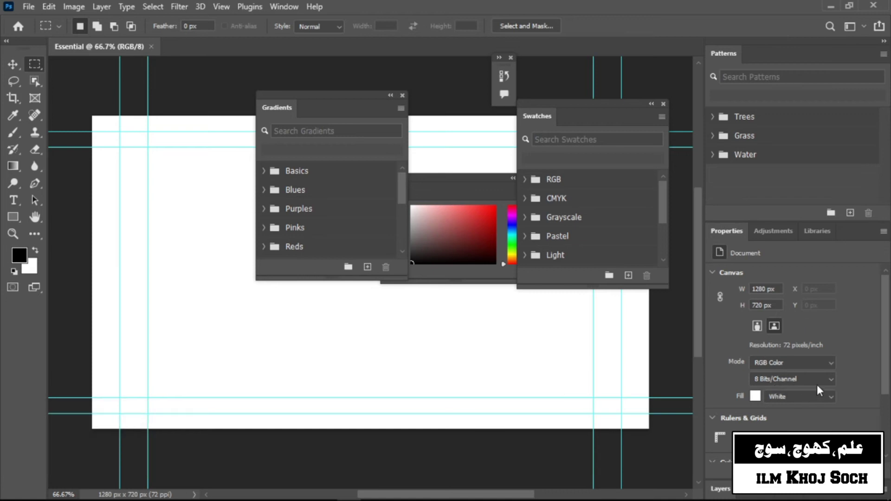
drag(734, 230, 101, 139)
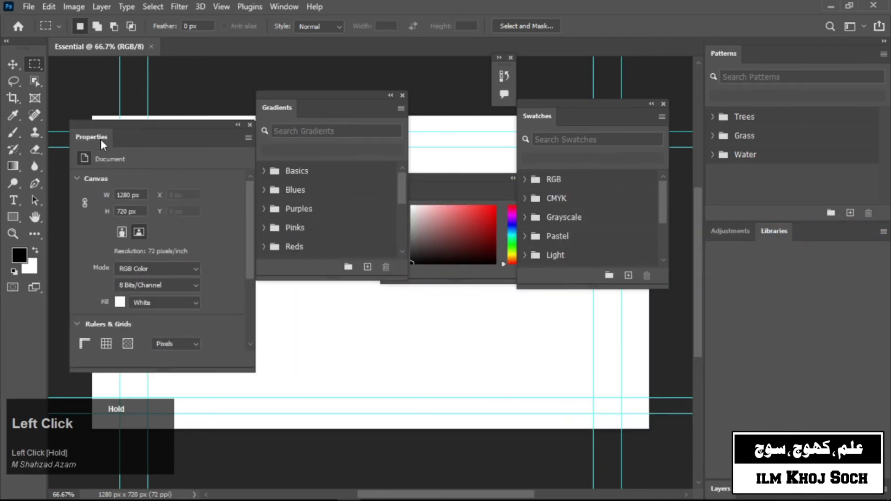
- Expand the Layers panel group and float the Layers, Channels and Adjustments panels over the document
click(722, 488)
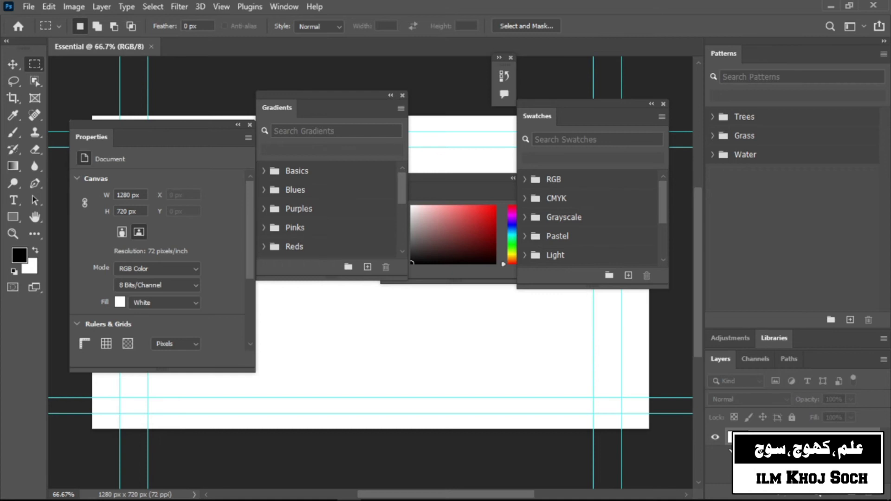
drag(723, 363, 446, 350)
drag(722, 360, 290, 222)
drag(718, 341, 429, 292)
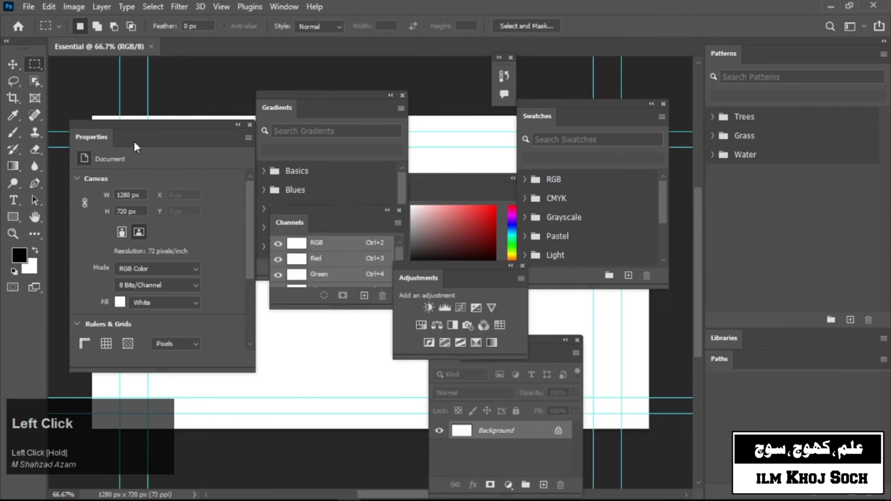
- Undock the toolbar and the Patterns, Paths and Libraries panels so they float over the document
drag(13, 46, 215, 91)
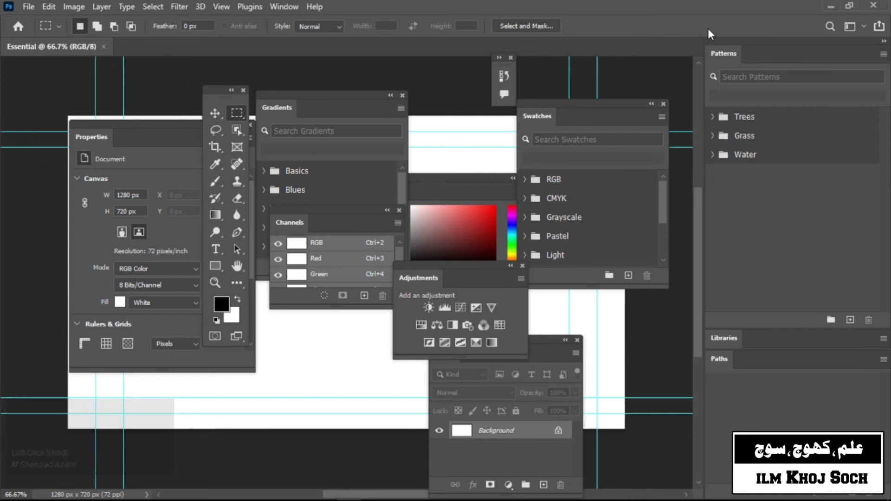
drag(715, 54, 355, 139)
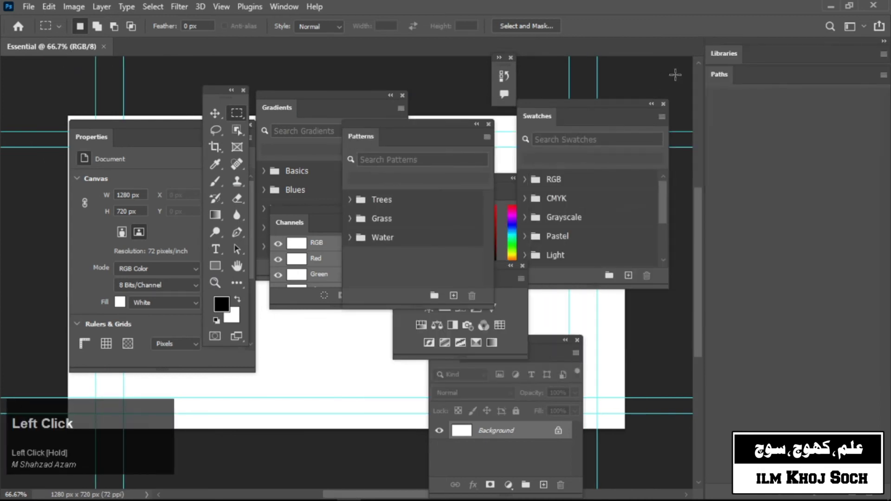
drag(717, 77, 361, 108)
drag(723, 54, 155, 411)
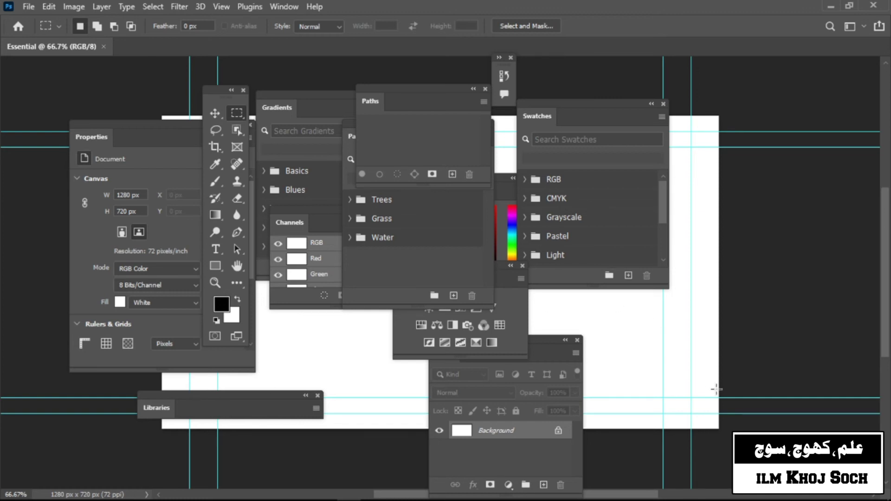
- Close the floating History and Comments group, the toolbar, and the Paths, Properties, Gradients and Patterns panels
click(511, 58)
click(485, 89)
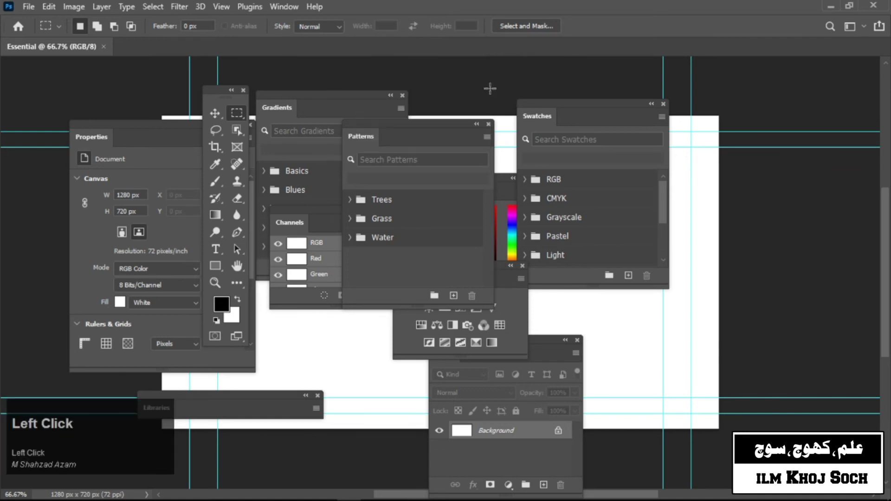
click(242, 88)
click(249, 126)
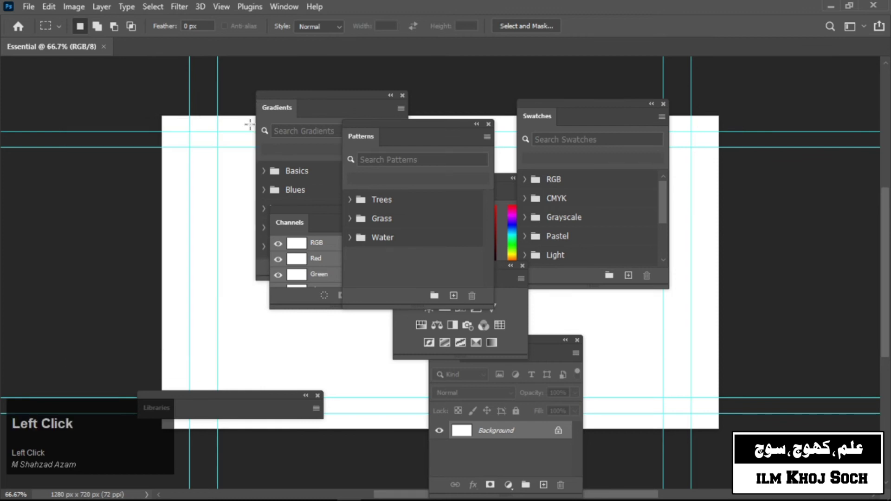
click(402, 95)
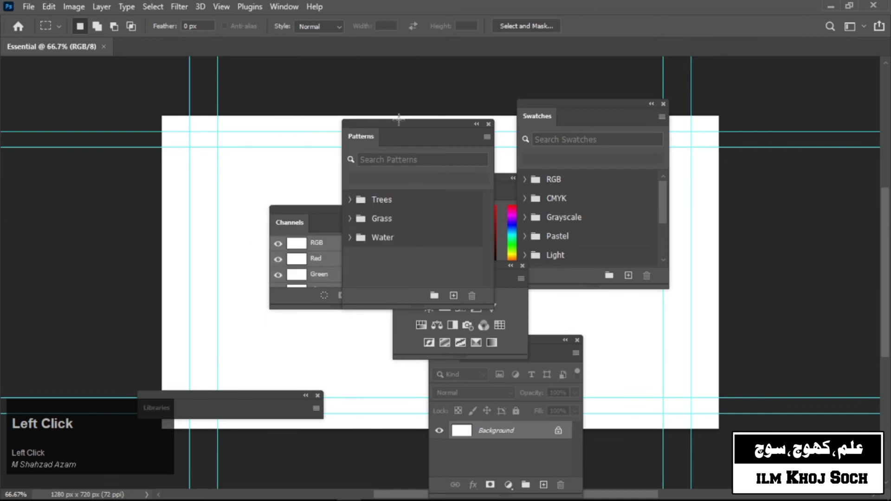
click(489, 124)
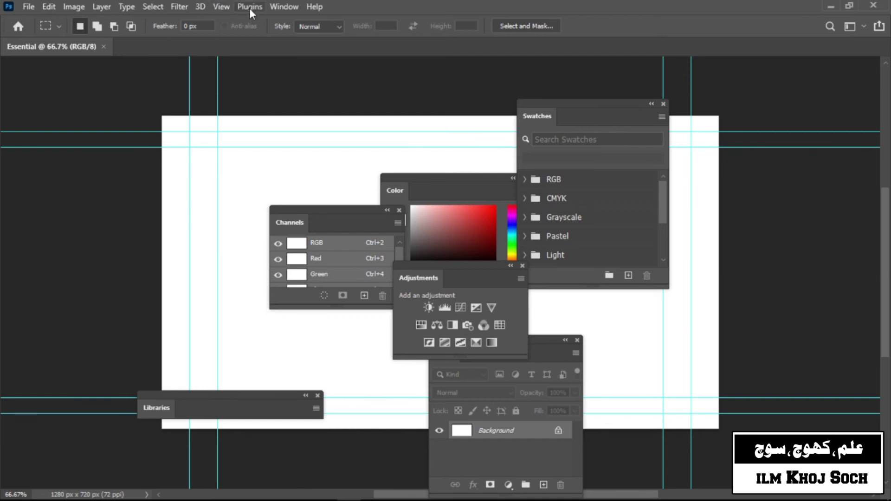
- Try to restore the panel layout by choosing the Essentials (Default) workspace
click(285, 4)
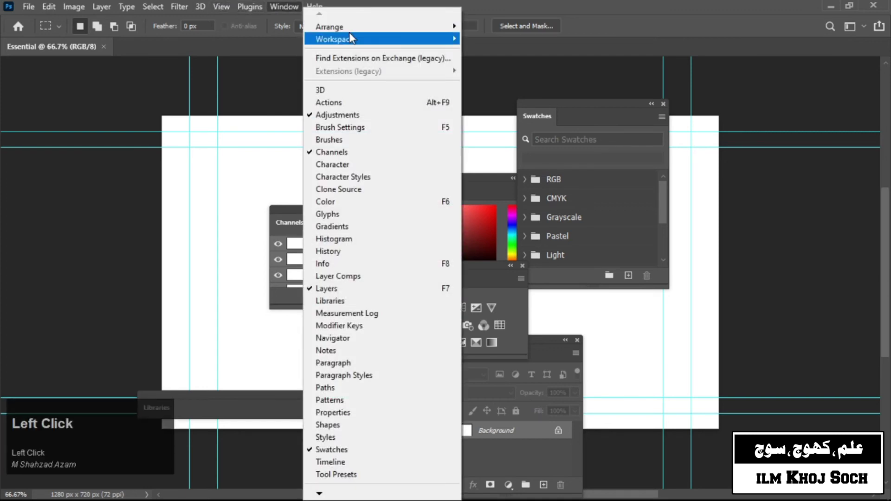
mouse_move(351, 39)
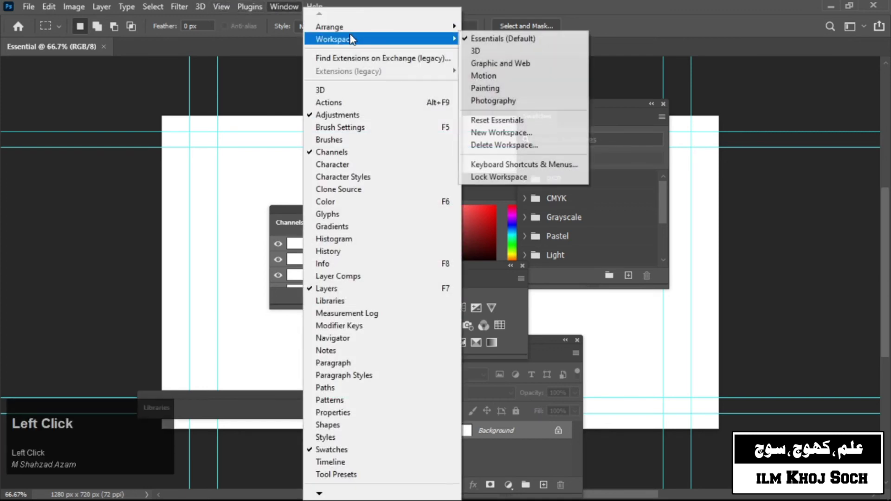
click(508, 39)
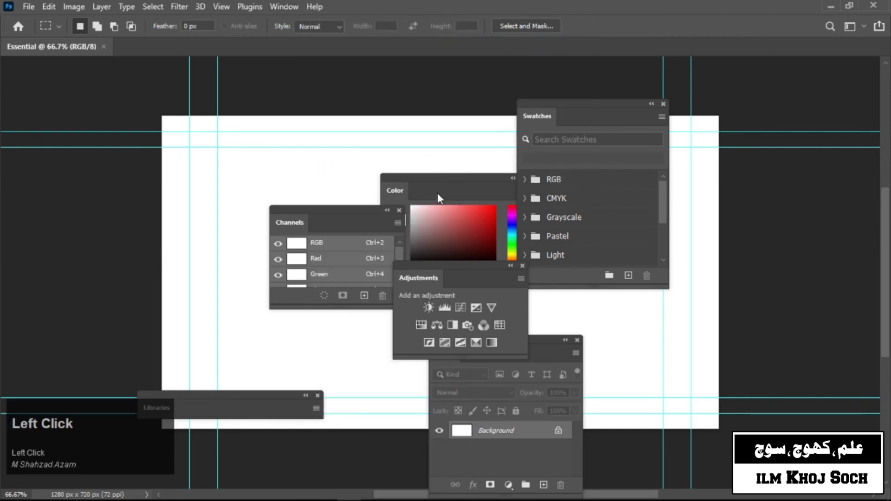
- Close the floating Channels panel, reset the Essentials workspace to its original layout, and widen the toolbar to two columns
click(399, 210)
click(292, 6)
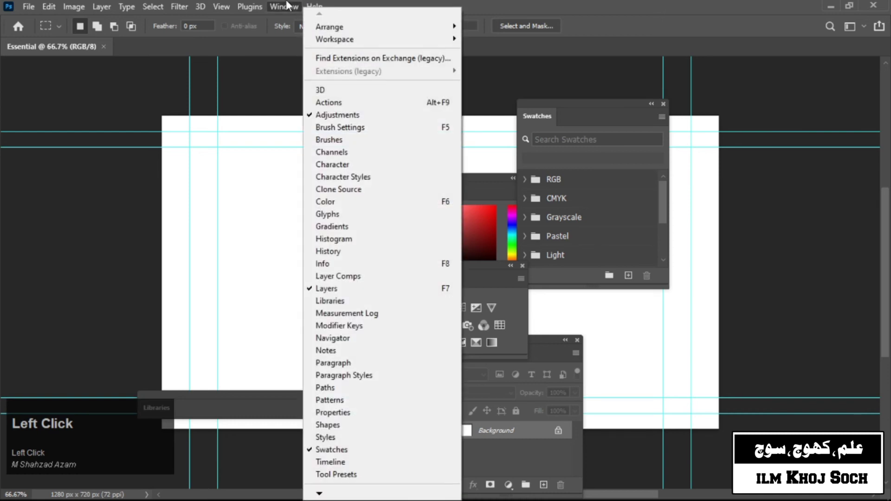
mouse_move(334, 40)
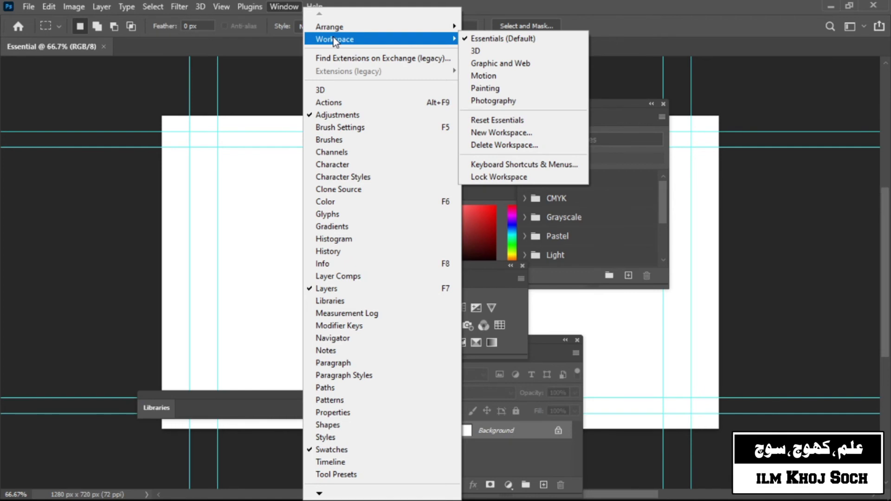
click(497, 119)
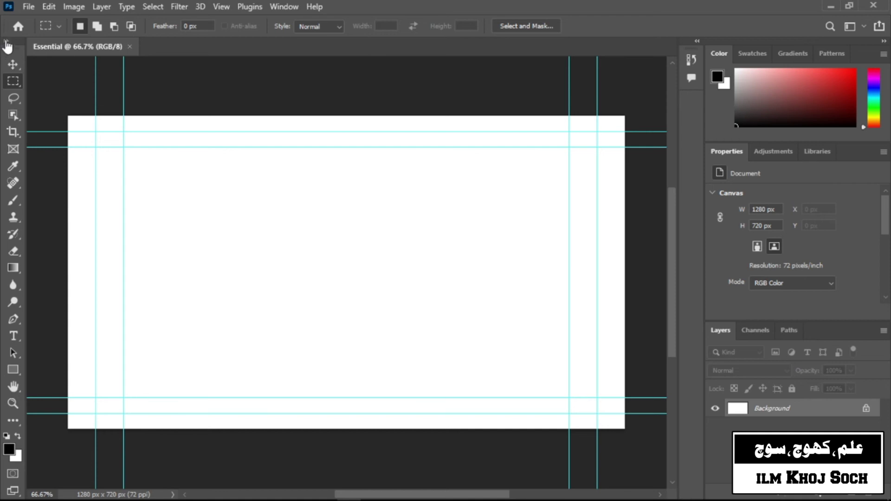
click(5, 41)
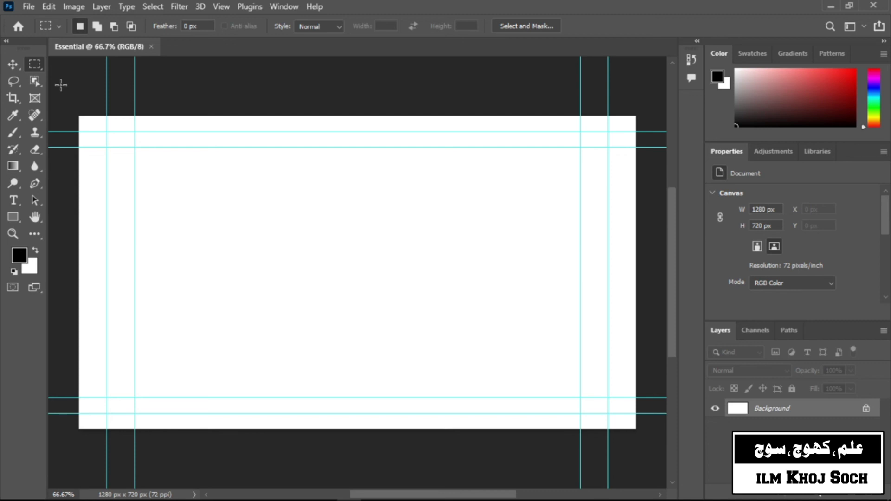
- Try drawing an artboard about 849 x 524 px inside the canvas with the Artboard tool, and undo it
click(12, 65)
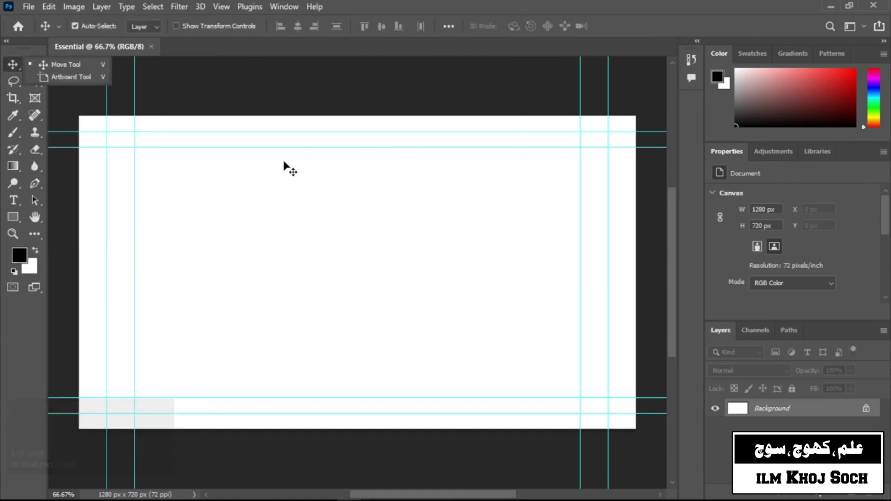
click(13, 65)
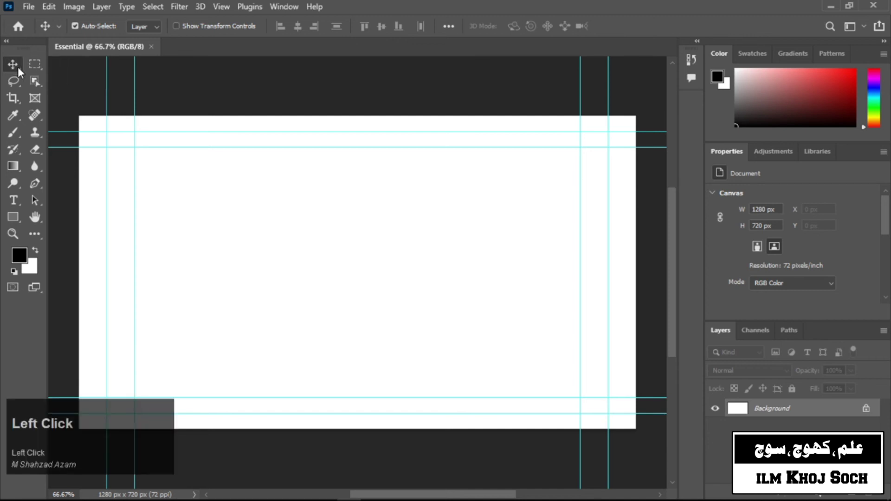
drag(18, 67, 44, 67)
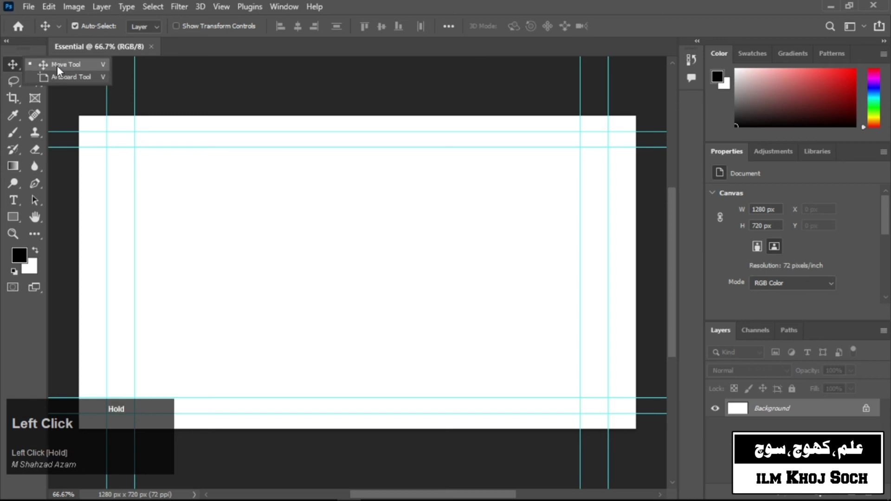
drag(57, 65, 77, 77)
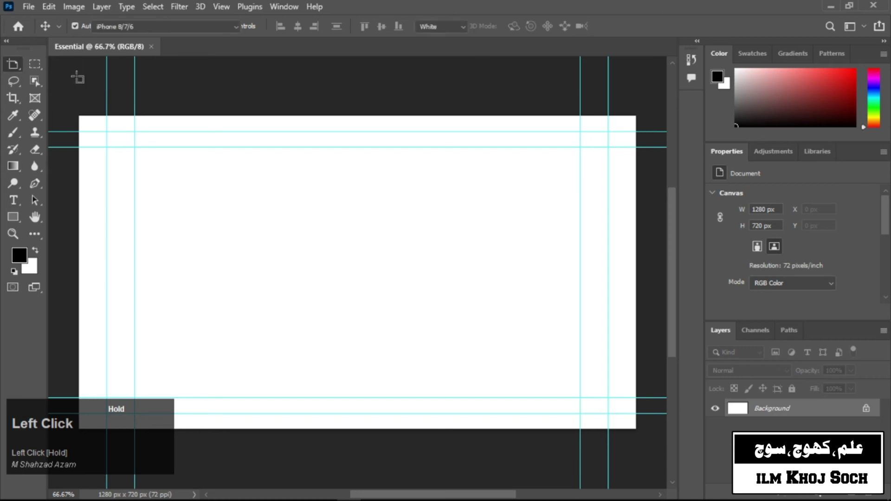
drag(152, 147, 525, 375)
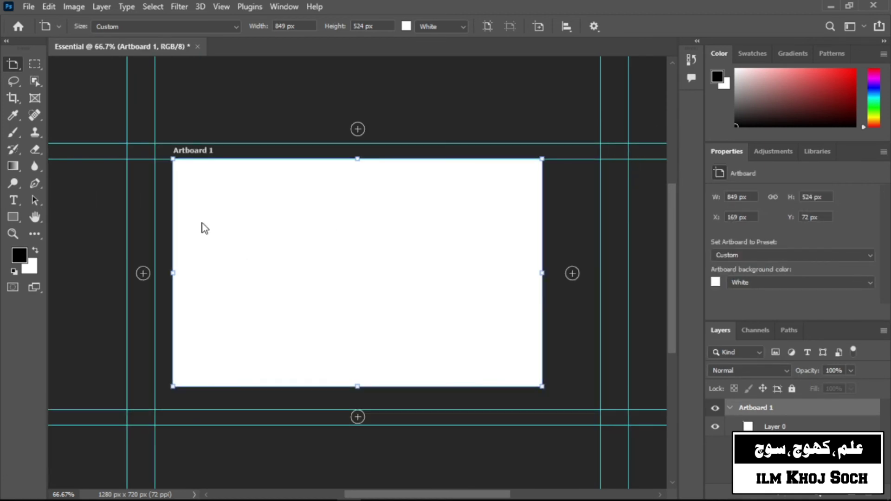
key(ctrl+z)
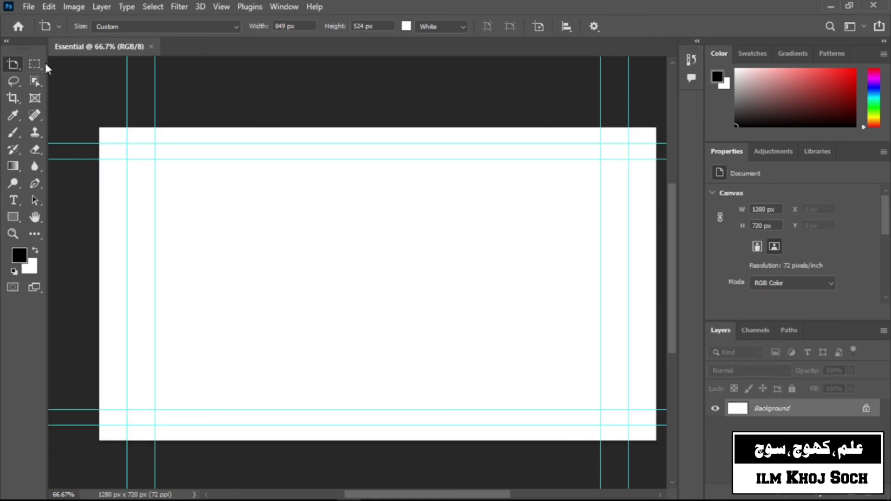
- Activate the Brush tool and set the foreground color to pure red (ff0000)
click(41, 65)
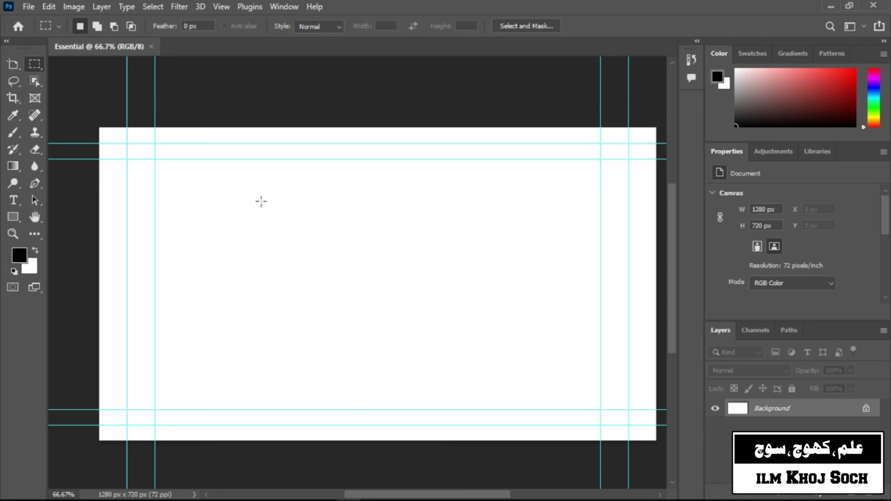
click(14, 133)
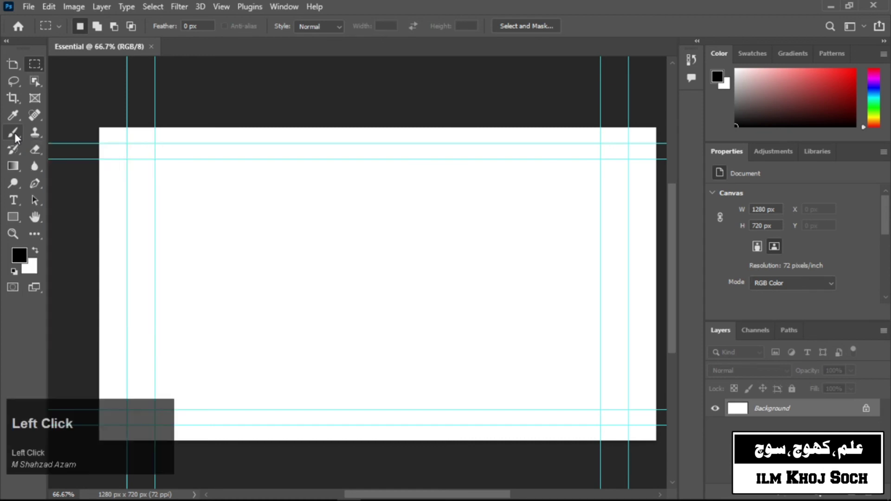
click(57, 131)
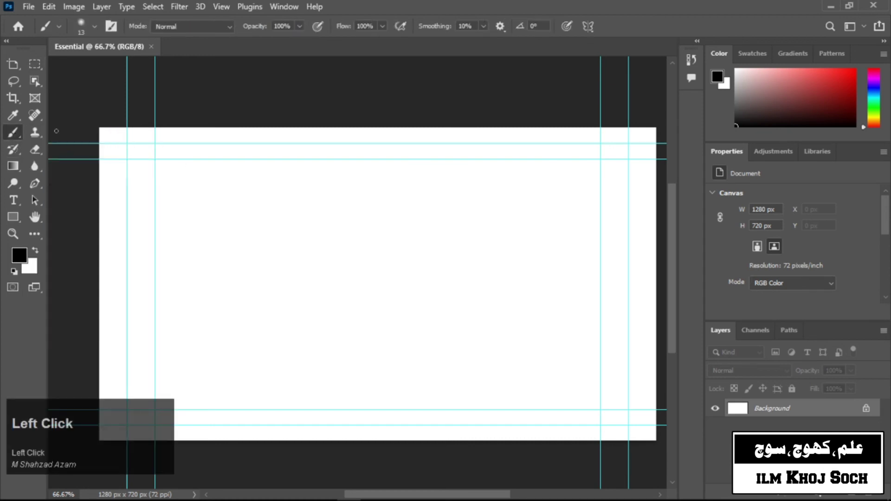
click(22, 260)
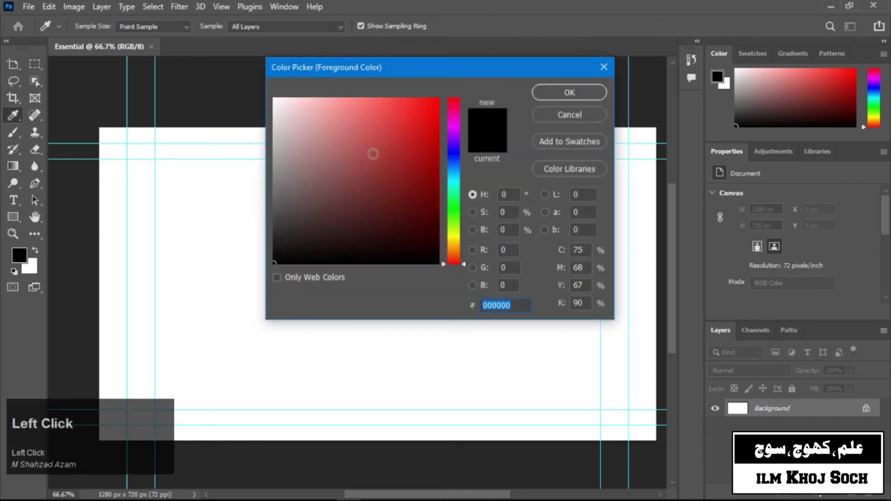
click(569, 115)
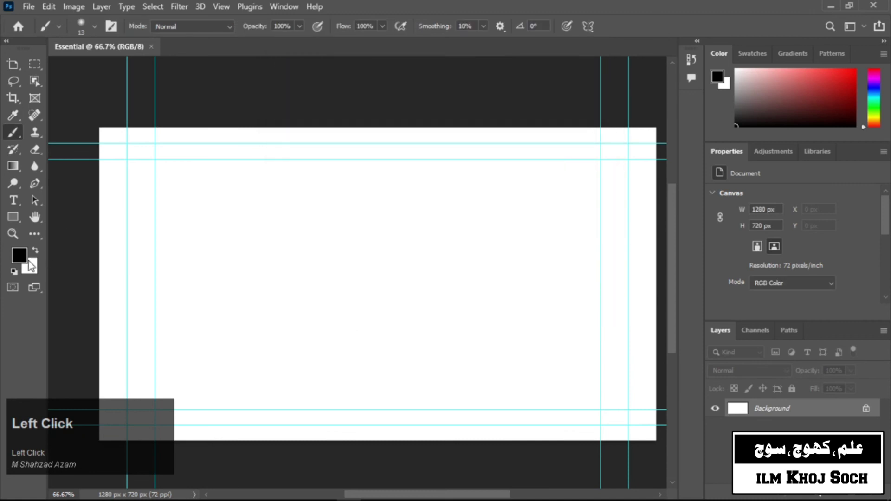
click(18, 260)
click(382, 168)
drag(381, 168, 490, 72)
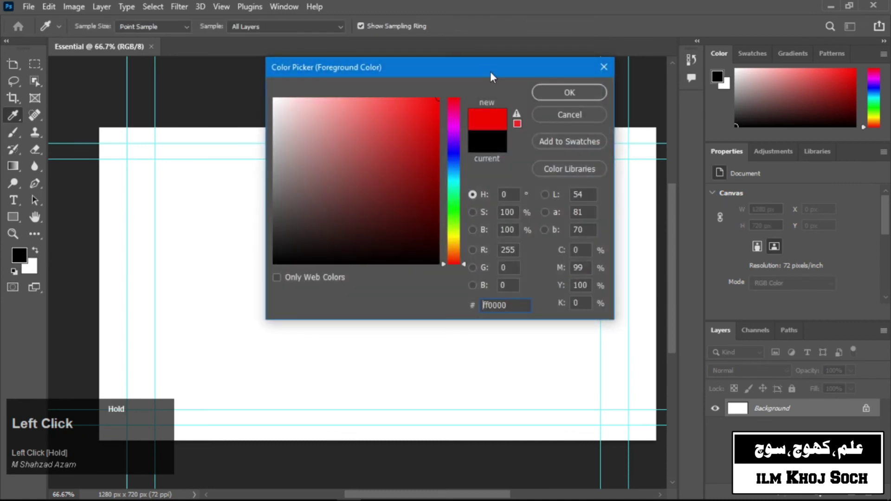
click(550, 91)
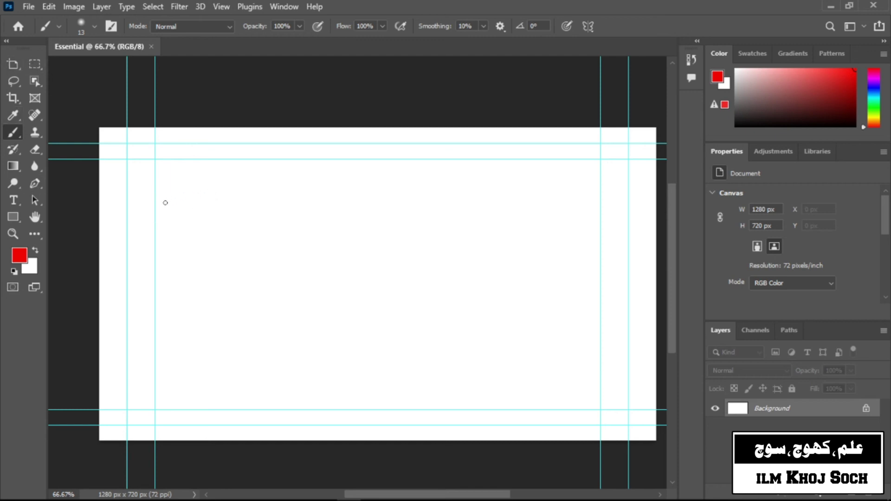
- Paint freehand red looping brush strokes across the blank canvas and undo each of them
click(176, 193)
mouse_move(176, 193)
mouse_down()
mouse_move(217, 268)
mouse_move(363, 231)
mouse_move(321, 180)
mouse_move(436, 234)
mouse_up()
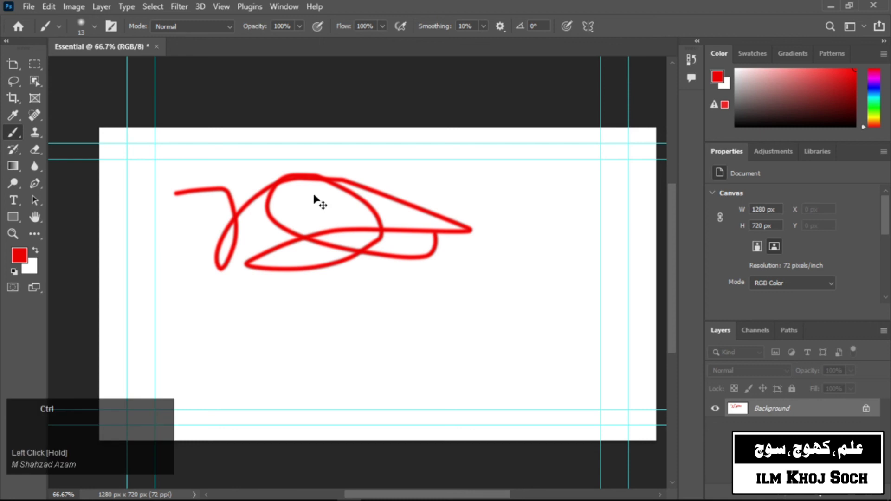
key(ctrl+z)
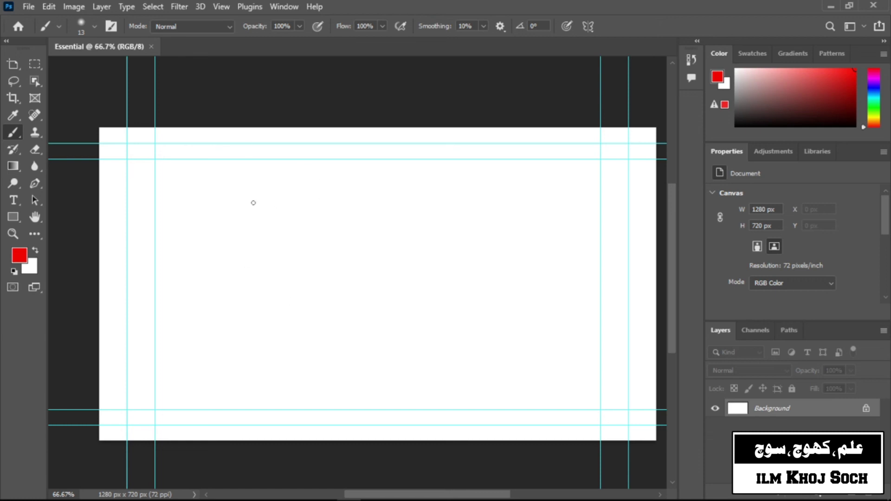
mouse_move(251, 202)
mouse_down()
mouse_move(384, 175)
mouse_move(325, 211)
mouse_move(519, 158)
mouse_move(384, 300)
mouse_move(206, 260)
mouse_move(198, 217)
mouse_up()
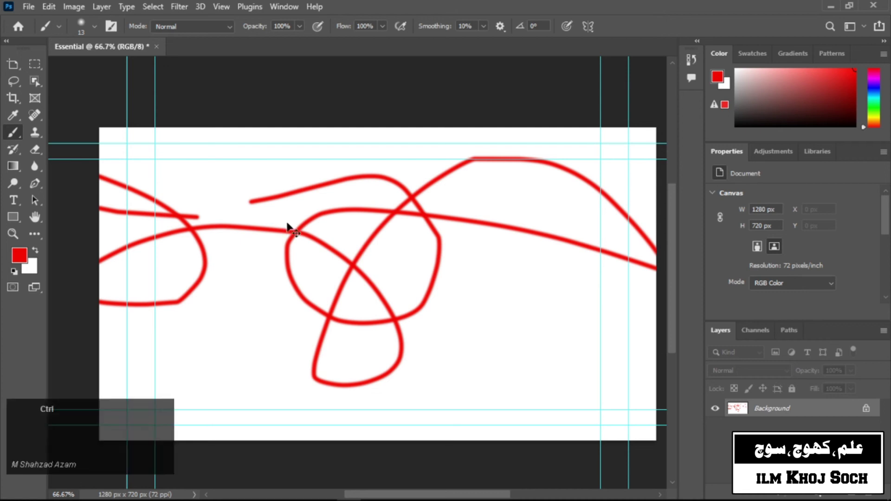
key(ctrl+z)
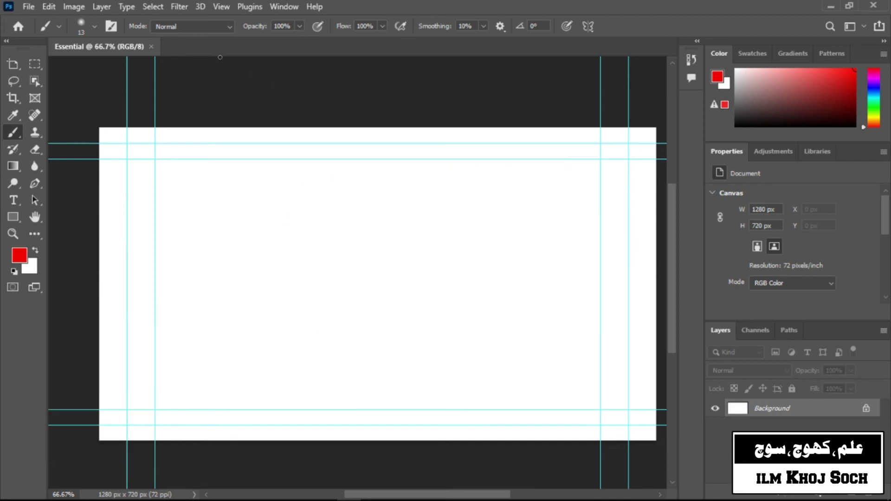
- Make a rectangular marquee selection in the middle of the canvas and paint red brush strokes outside, inside and across its edges
click(34, 64)
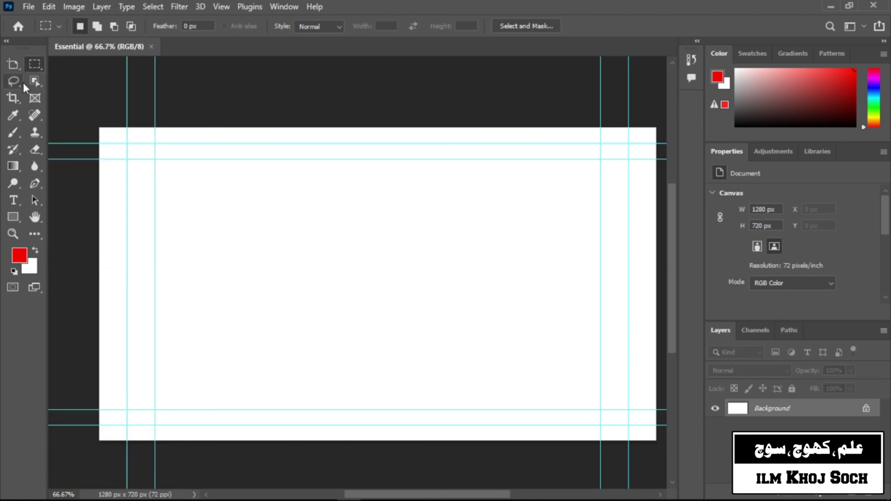
drag(199, 199, 517, 381)
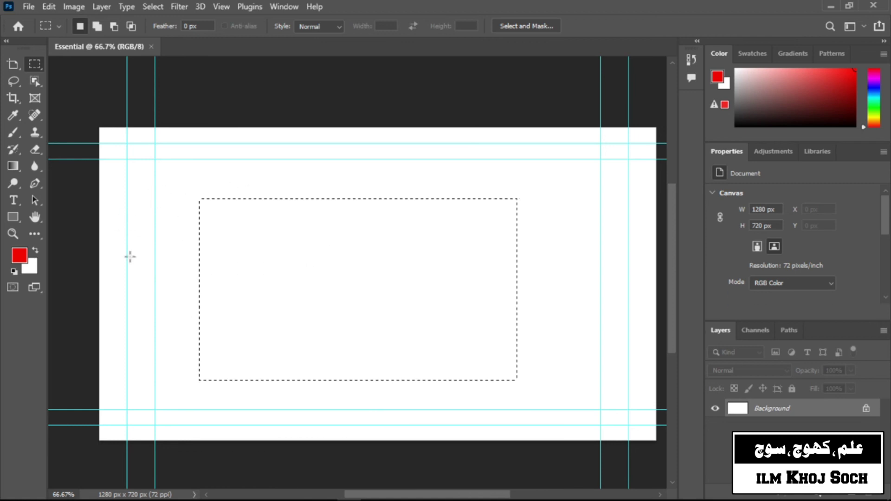
click(13, 133)
mouse_move(132, 198)
mouse_down()
mouse_move(215, 165)
mouse_move(114, 280)
mouse_move(122, 160)
mouse_move(199, 182)
mouse_move(149, 269)
mouse_move(129, 187)
mouse_move(172, 234)
mouse_move(131, 229)
mouse_move(164, 242)
mouse_up()
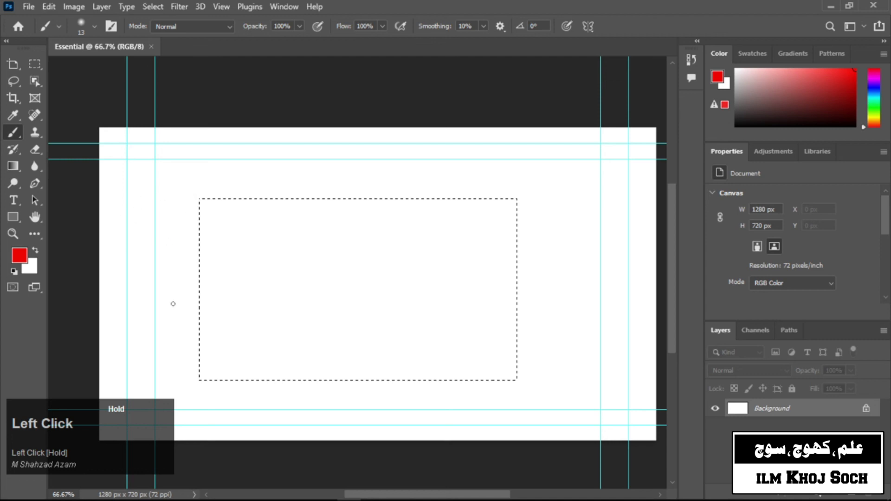
drag(164, 300, 163, 306)
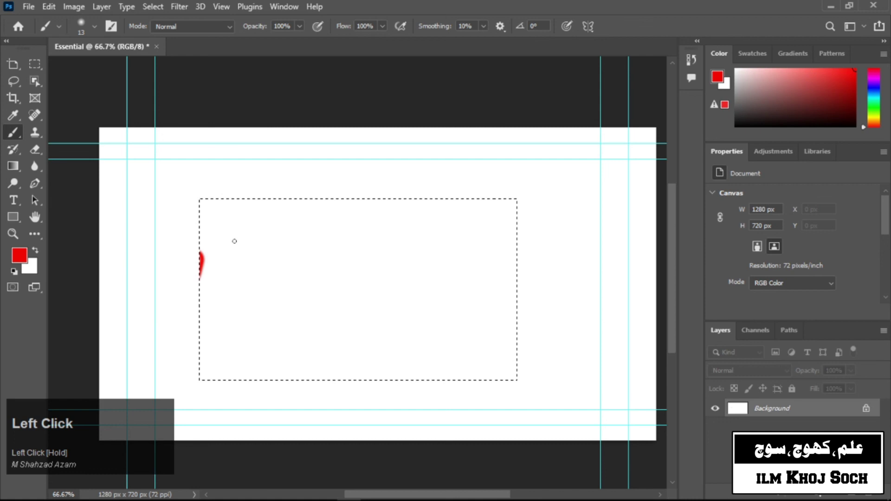
mouse_move(223, 221)
mouse_down()
mouse_move(272, 202)
mouse_move(362, 200)
mouse_up()
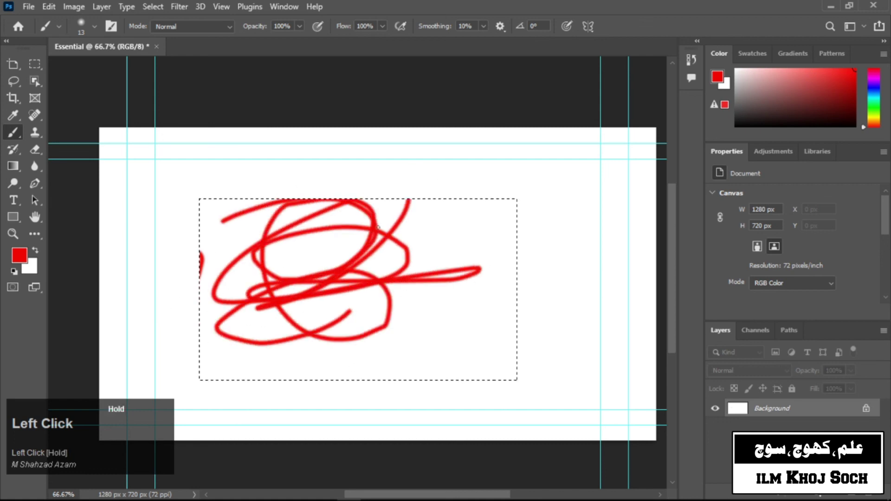
mouse_move(557, 255)
mouse_down()
mouse_move(603, 131)
mouse_move(553, 321)
mouse_move(597, 357)
mouse_move(477, 220)
mouse_up()
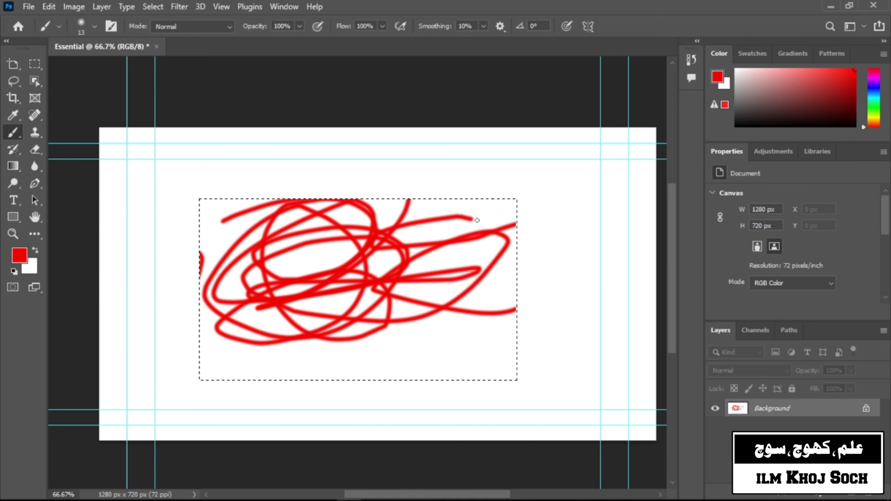
drag(476, 219, 495, 199)
drag(428, 224, 510, 191)
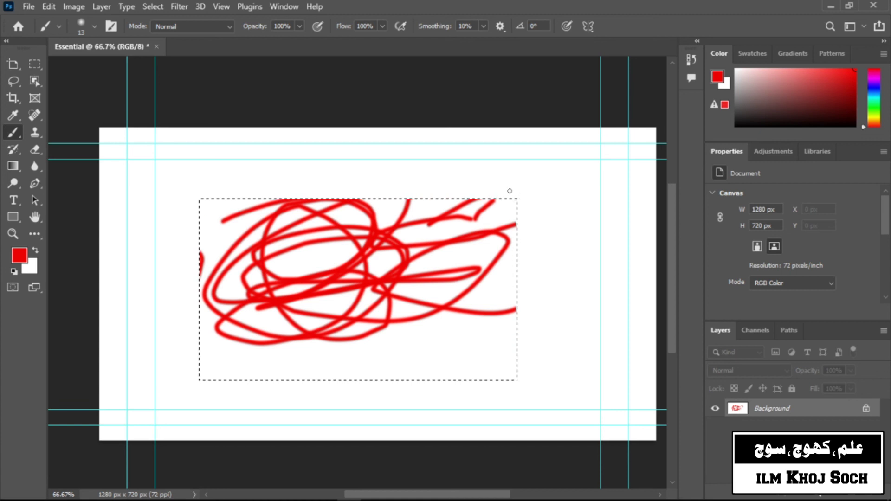
mouse_move(479, 224)
mouse_down()
mouse_move(513, 211)
mouse_move(503, 242)
mouse_up()
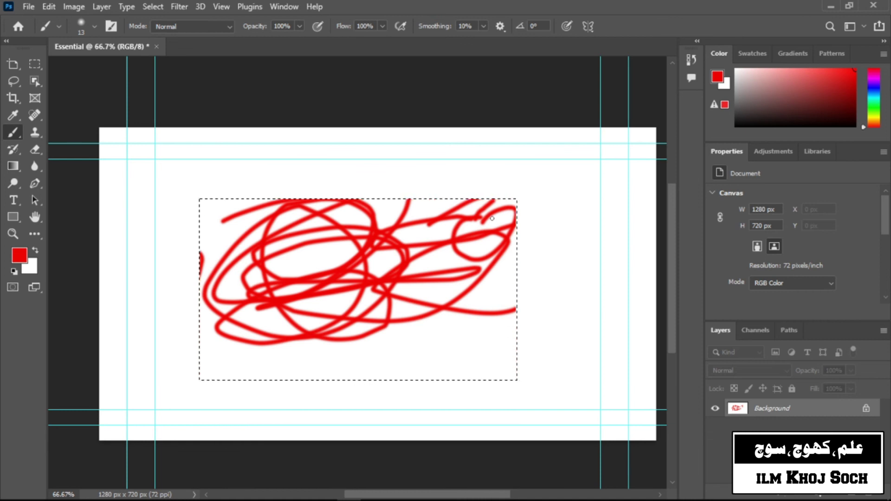
- Undo all the red brush strokes and the rectangular selection to return to a blank canvas
key(ctrl+alt)
key(ctrl+alt+z)
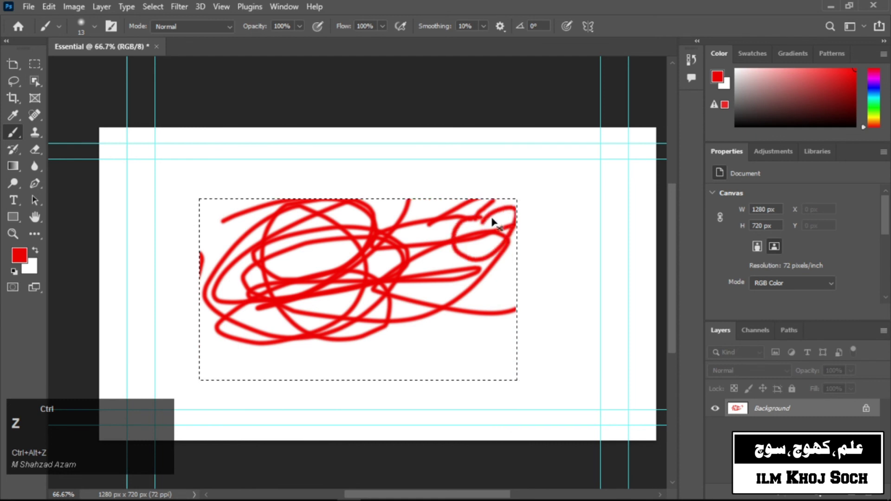
key(ctrl+alt+z)
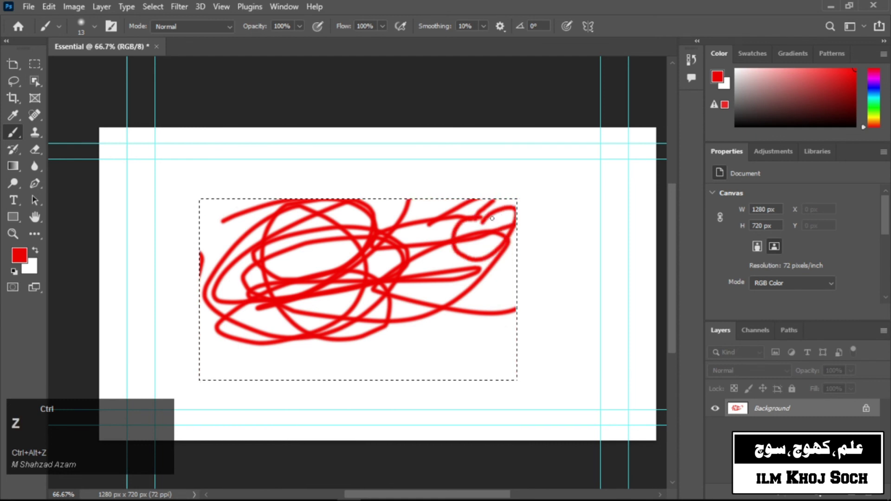
key(ctrl+z)
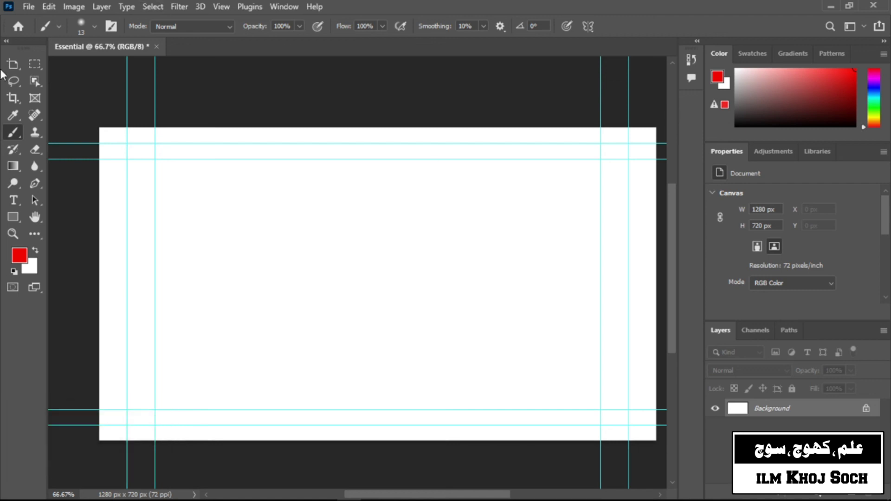
- Examine the tool variants grouped with the Rectangular Marquee tool and the Object Selection tool
click(36, 67)
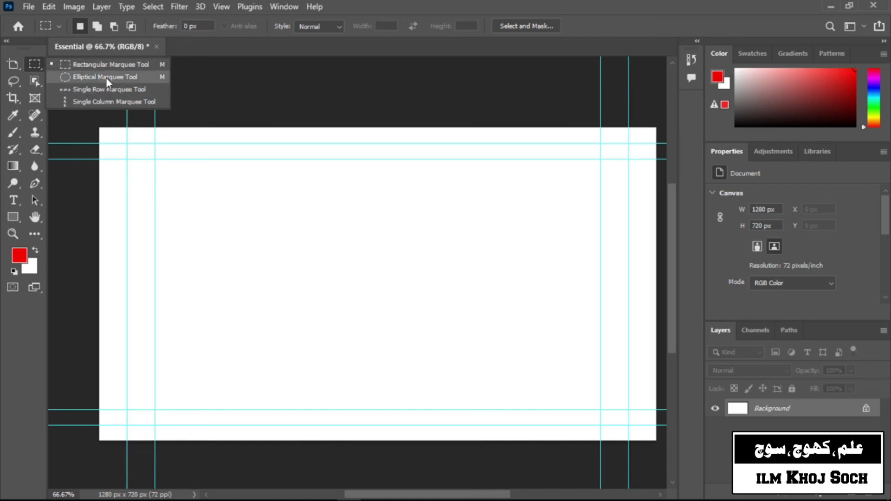
click(38, 77)
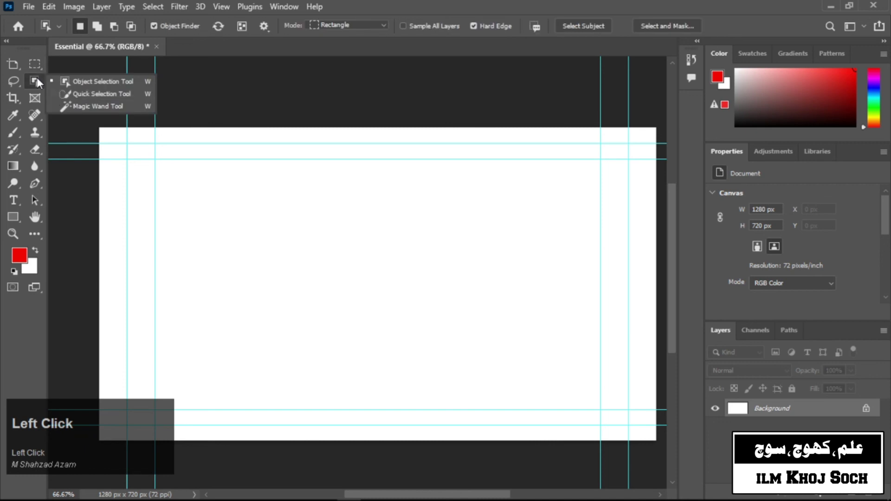
click(29, 78)
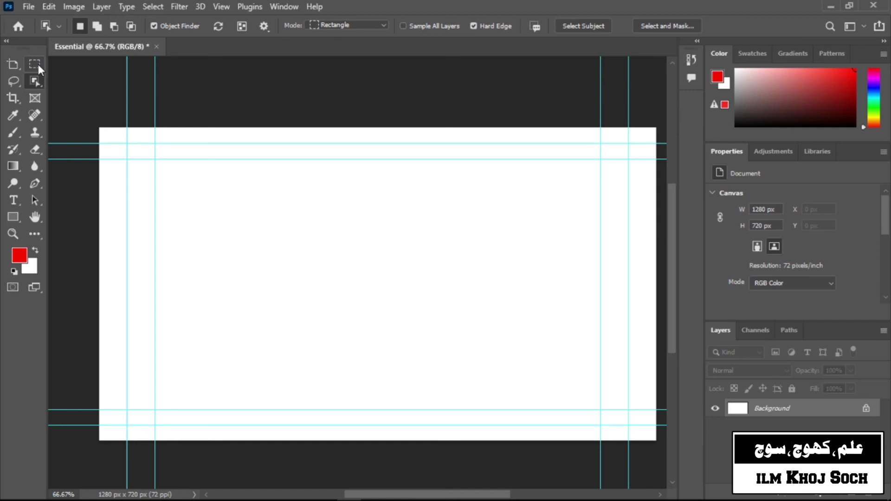
- Make a large circular selection in the left half of the blank canvas with the Elliptical Marquee tool
click(11, 77)
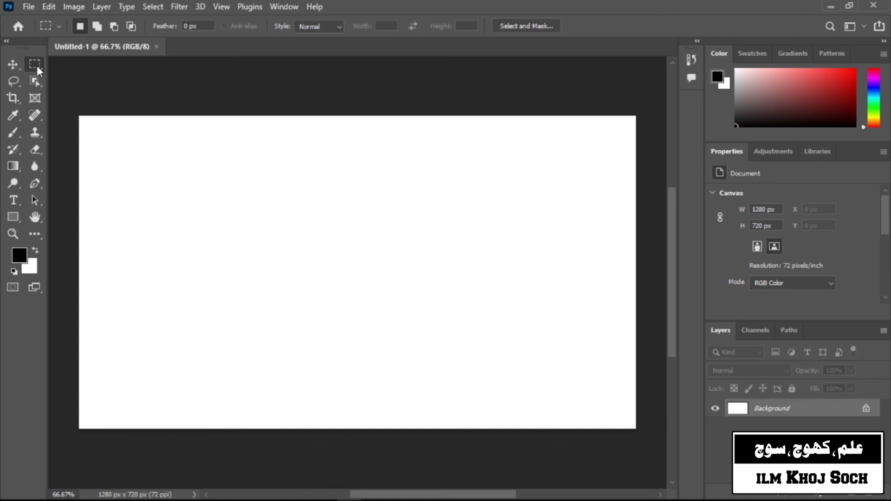
click(40, 66)
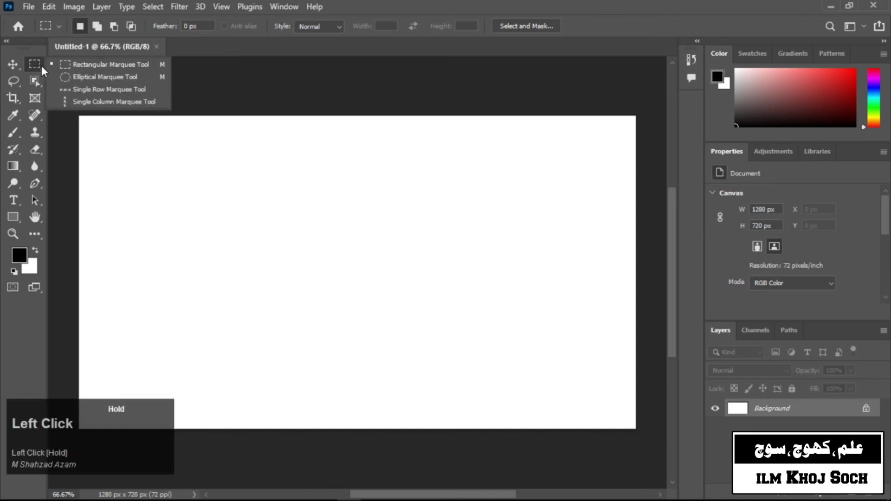
click(90, 78)
mouse_move(122, 179)
mouse_down()
mouse_move(391, 364)
mouse_move(507, 414)
mouse_up()
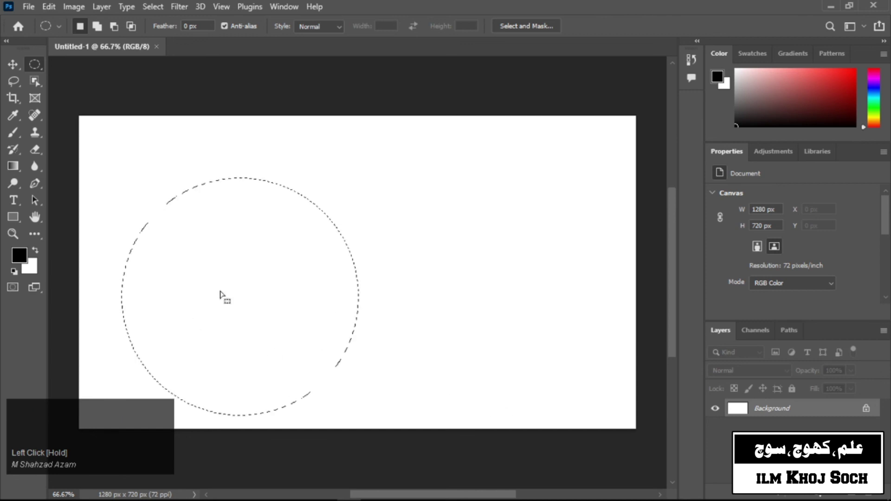
- Paint freehand black looping brush strokes inside the circular selection and across its edges
click(6, 135)
drag(191, 288, 217, 308)
mouse_move(360, 178)
mouse_down()
mouse_move(260, 223)
mouse_move(339, 223)
mouse_move(325, 293)
mouse_move(297, 246)
mouse_move(107, 274)
mouse_move(160, 180)
mouse_move(125, 268)
mouse_move(134, 266)
mouse_move(130, 341)
mouse_move(326, 329)
mouse_up()
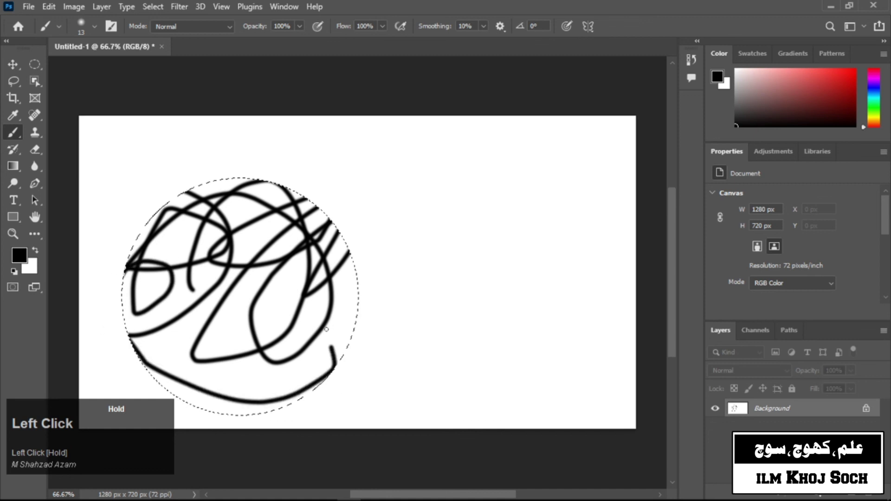
- Undo the black brush strokes and the circular selection to return to a blank canvas
key(ctrl+z)
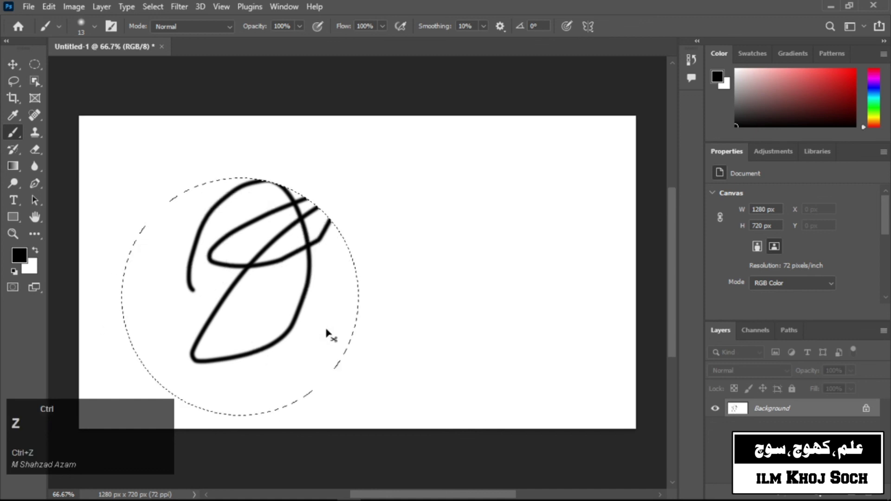
key(ctrl+z)
key(ctrl+z)
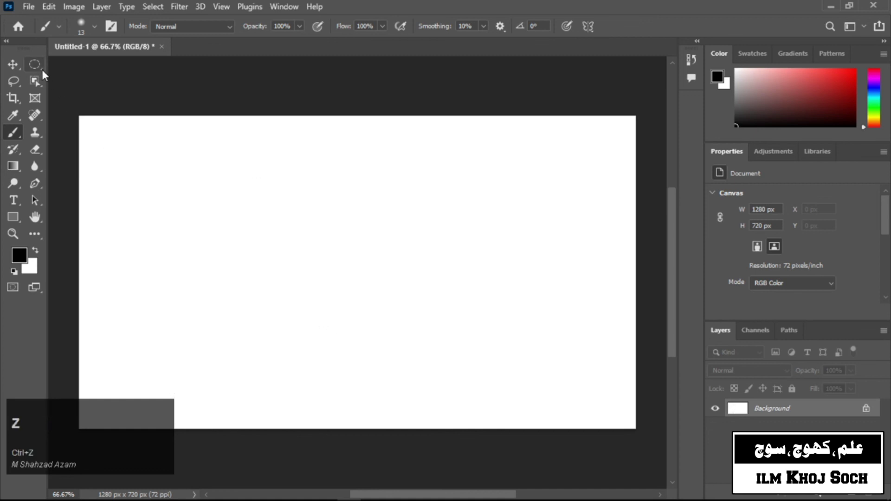
- Make a Single Row Marquee selection across the upper part of the canvas and paint black brush strokes over it
drag(41, 65, 76, 89)
drag(246, 161, 259, 216)
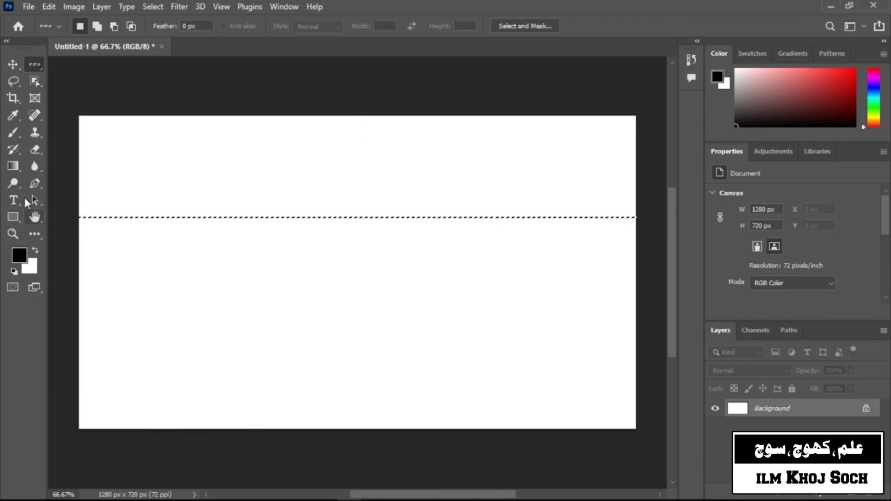
click(13, 132)
drag(181, 203, 169, 281)
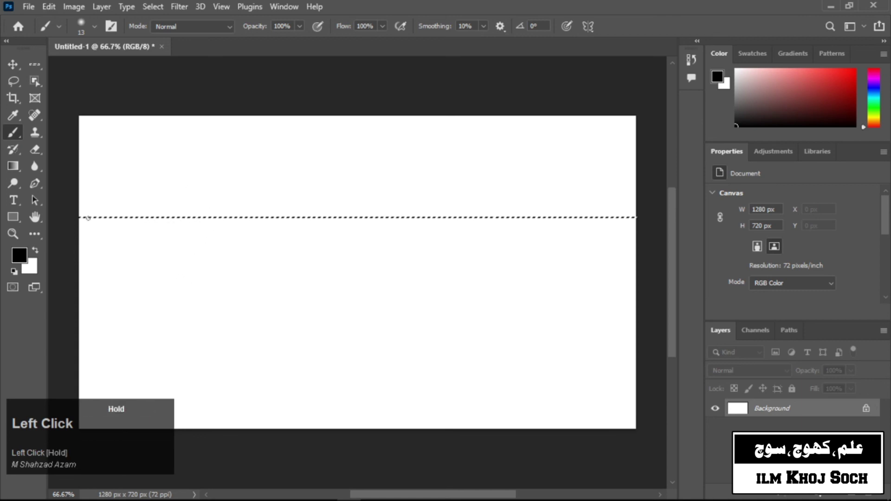
- Undo the latest brush strokes over the single-row selection and return to the Single Row Marquee tool
key(ctrl+z)
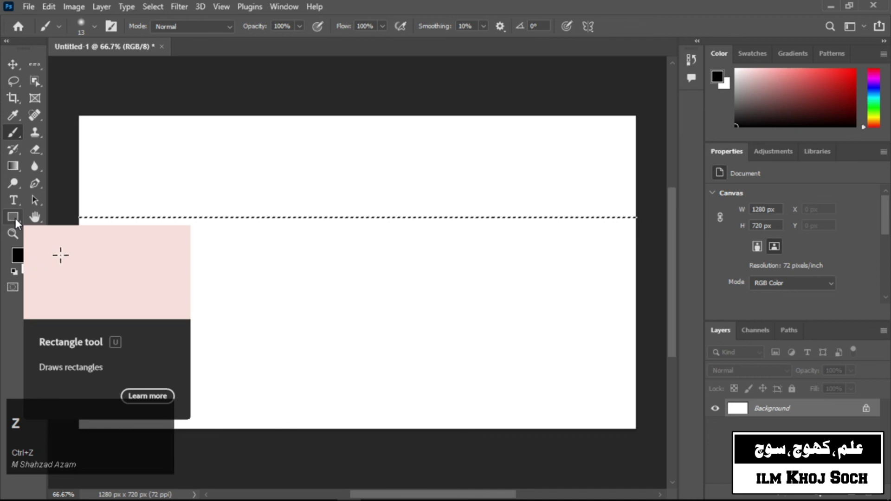
key(ctrl+z)
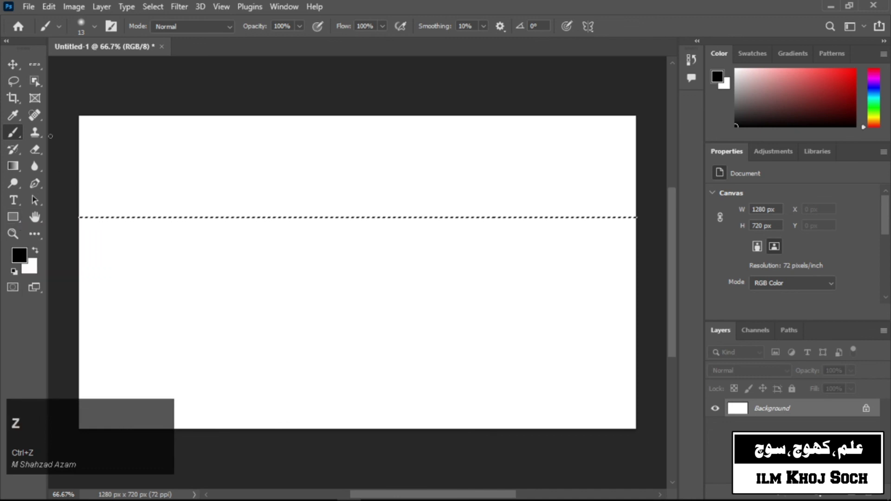
click(153, 180)
click(39, 66)
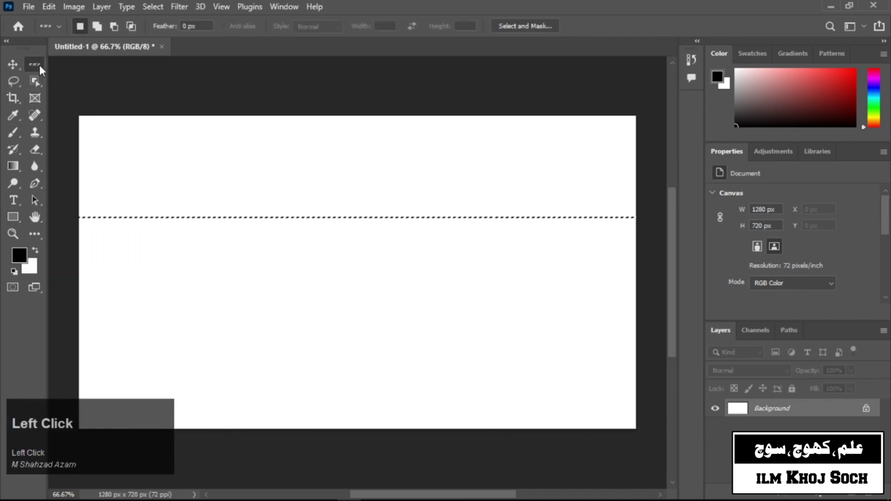
- Make a Single Column Marquee selection down the canvas near its left edge, replacing the single-row selection
drag(40, 65, 73, 100)
drag(129, 119, 319, 228)
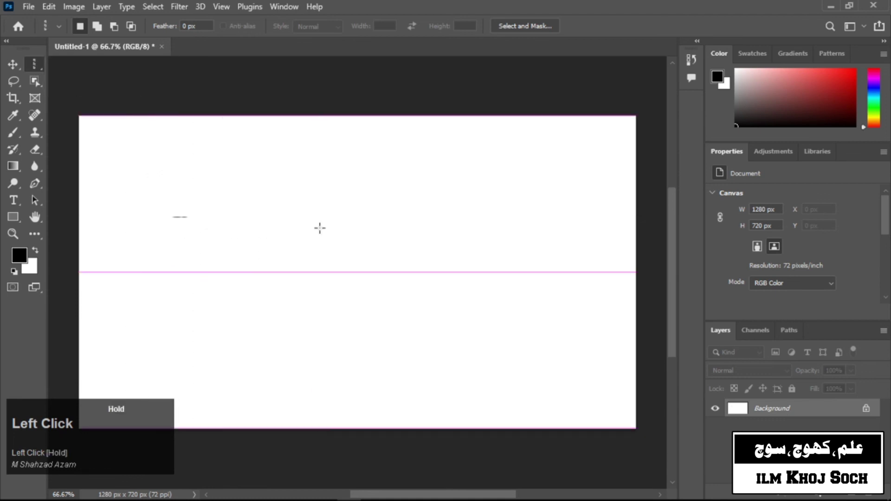
drag(254, 221, 175, 195)
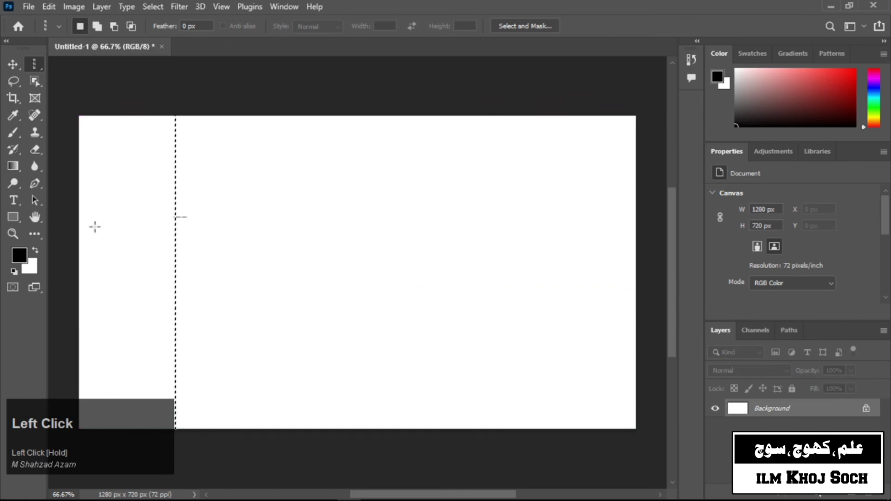
- Switch from the Single Column Marquee tool back to the Rectangular Marquee tool
click(38, 57)
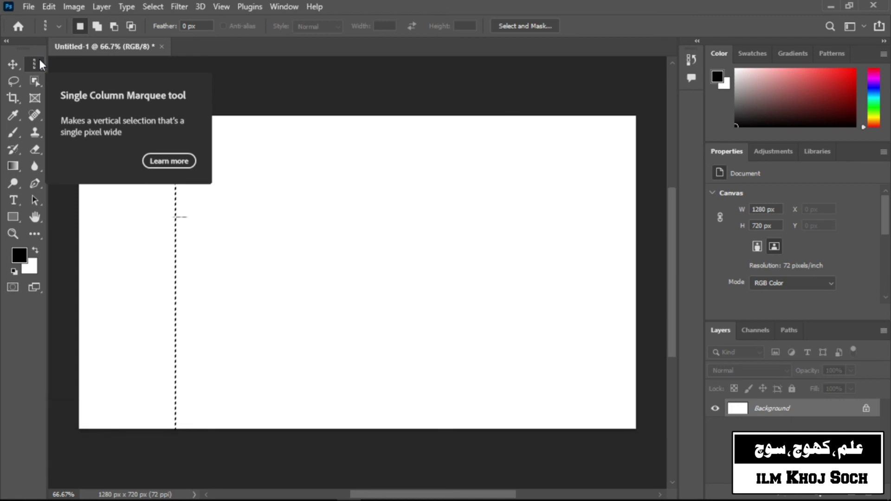
click(40, 61)
drag(40, 61, 62, 64)
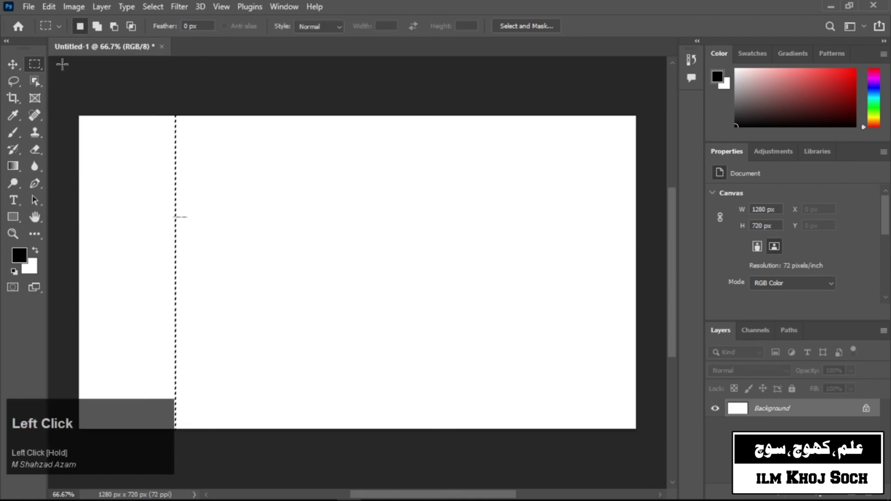